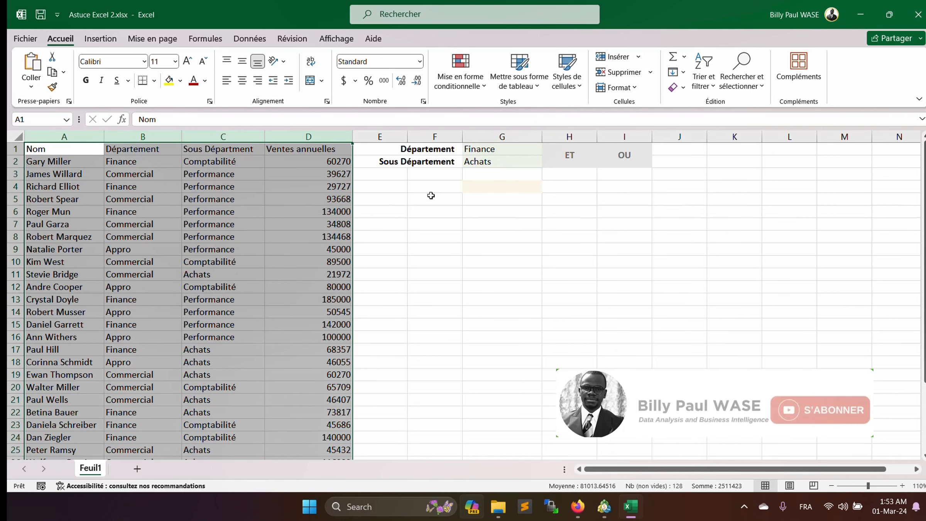
Convert the sales data range A1:D32 into a table with headers.
click(492, 186)
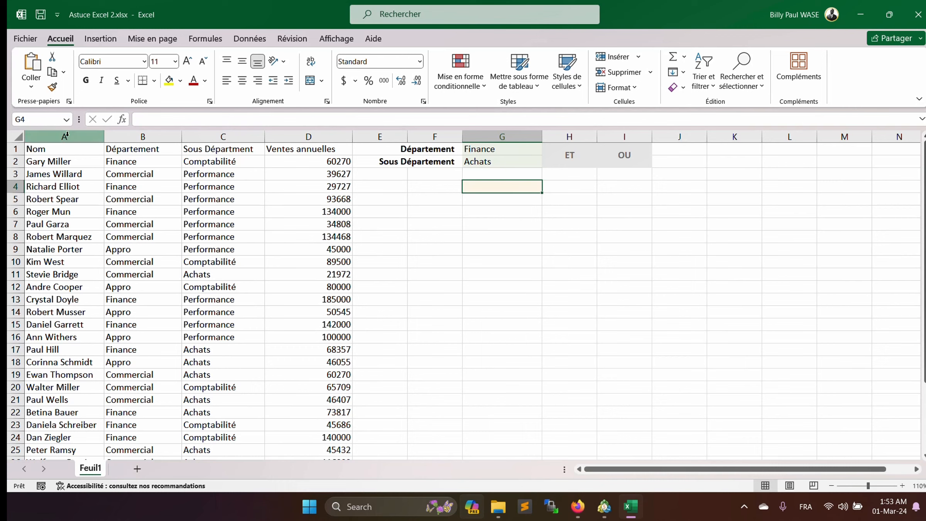
click(131, 252)
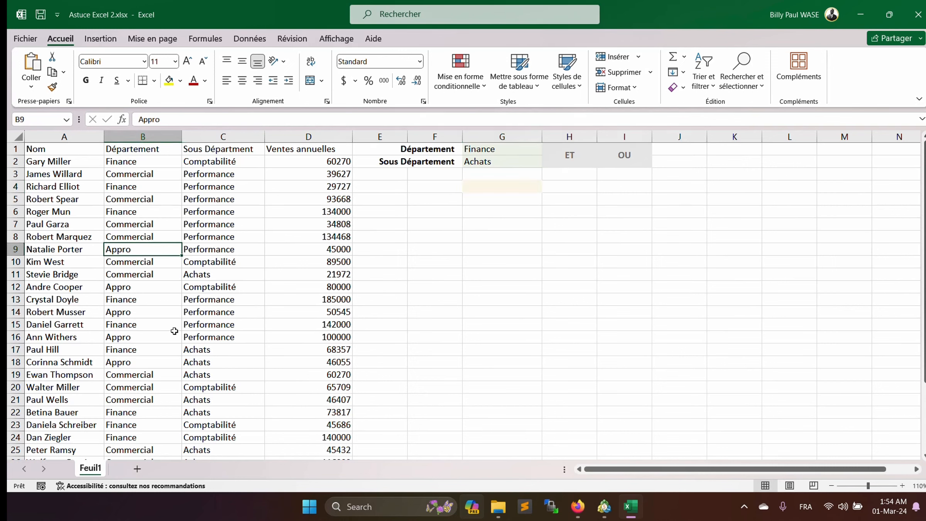
click(100, 39)
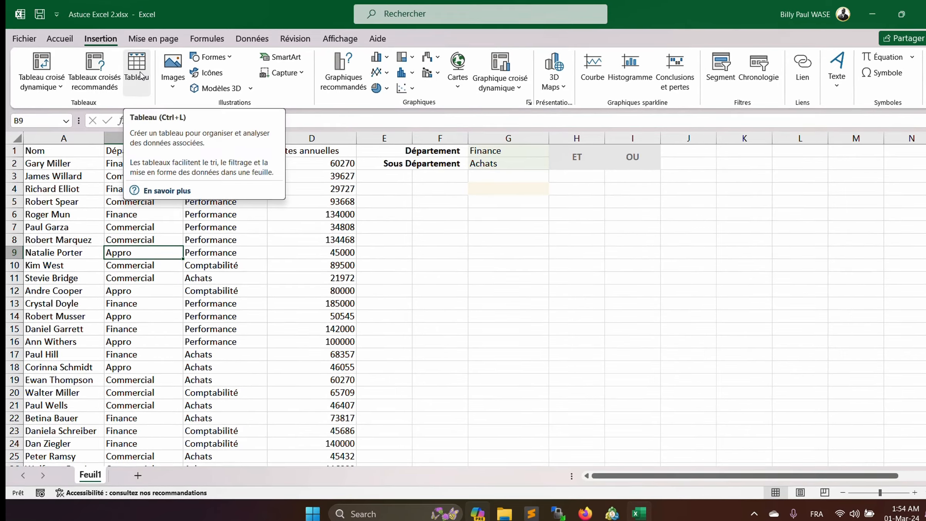
click(135, 67)
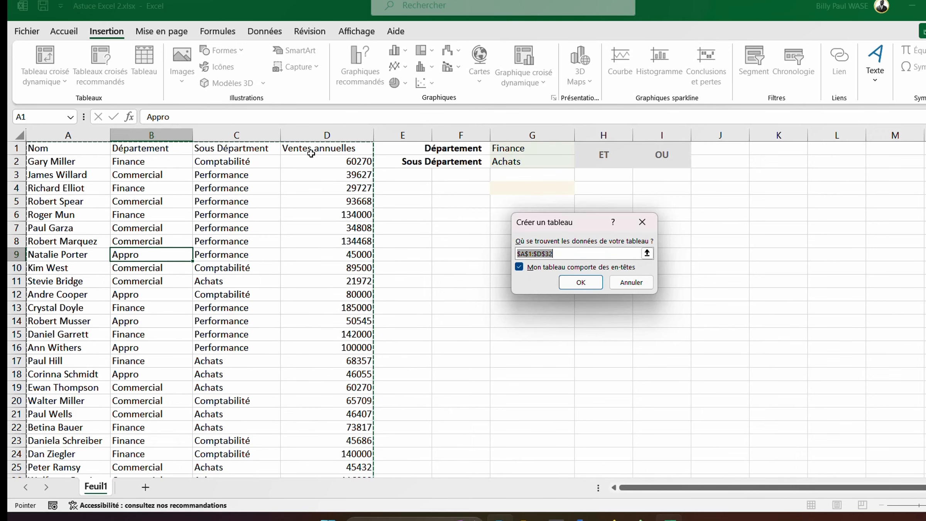
click(579, 284)
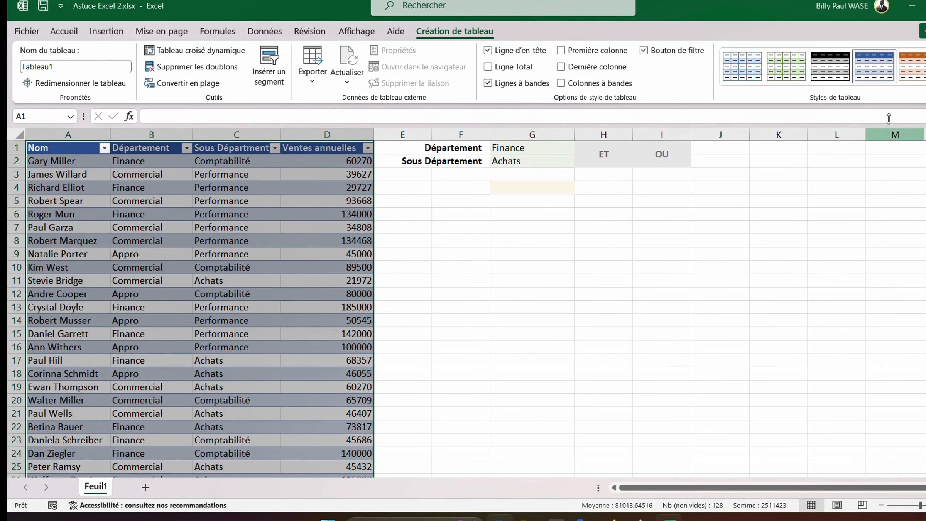
Apply the light table style with a black header row and black row lines to the sales table.
click(924, 81)
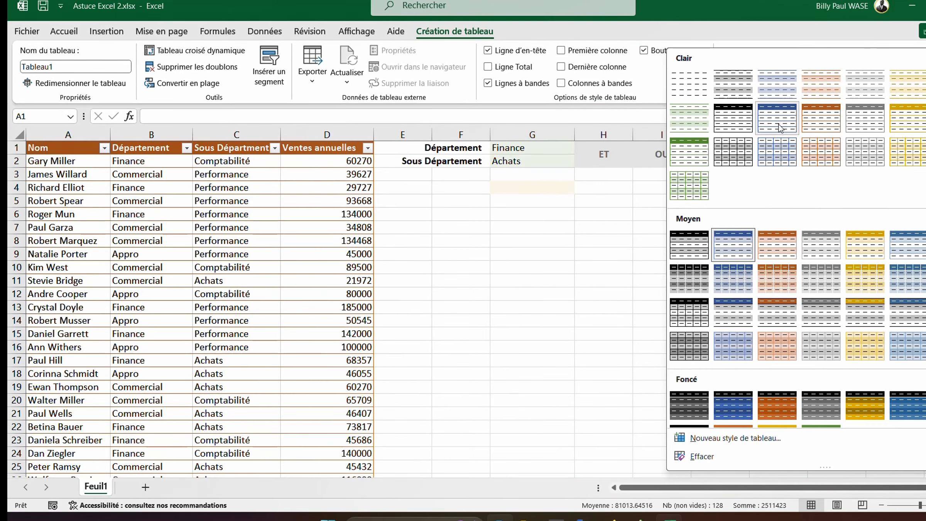
click(738, 123)
click(161, 242)
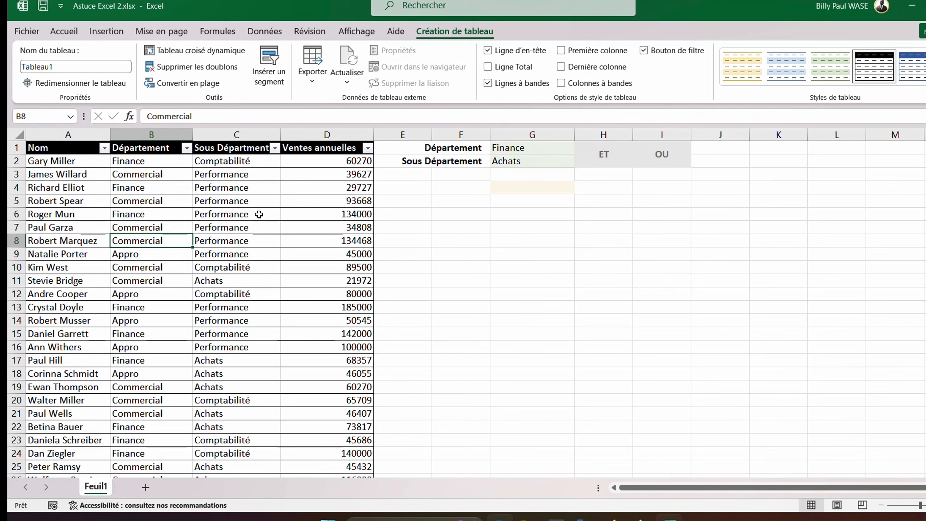
Start a FILTRE formula in cell G4 with all data rows of Tableau1 as the array argument.
click(499, 188)
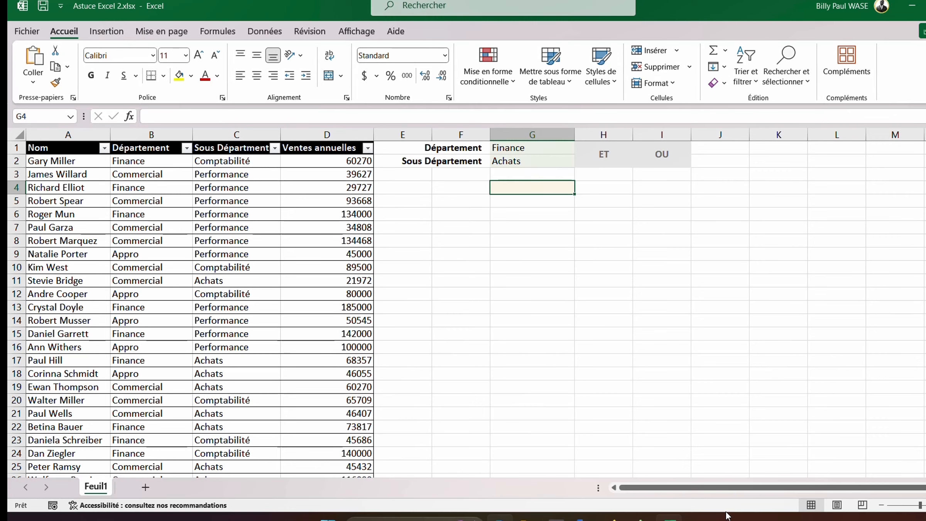
text(=)
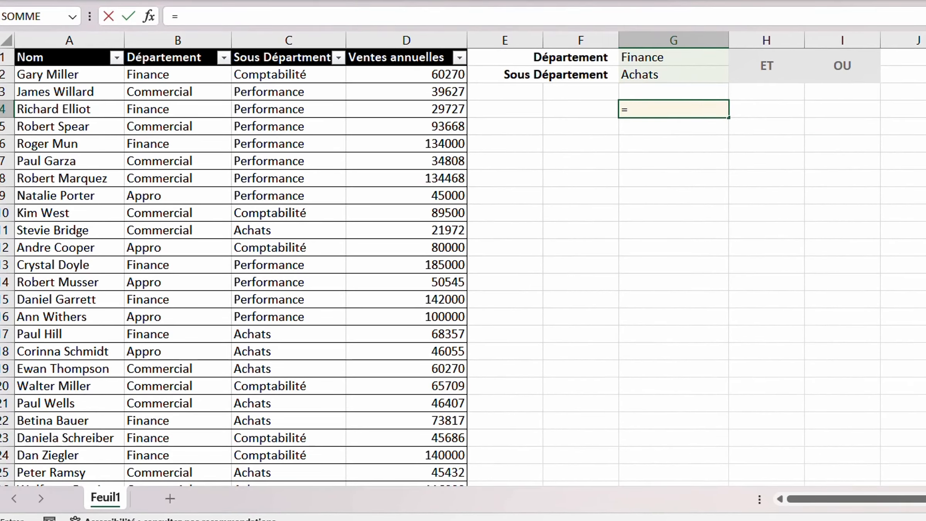
text(filtr)
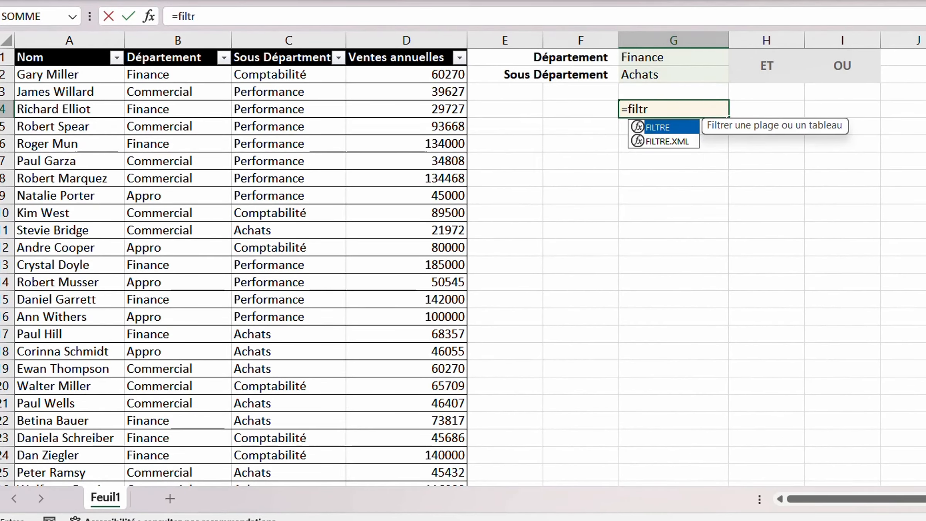
text(e()
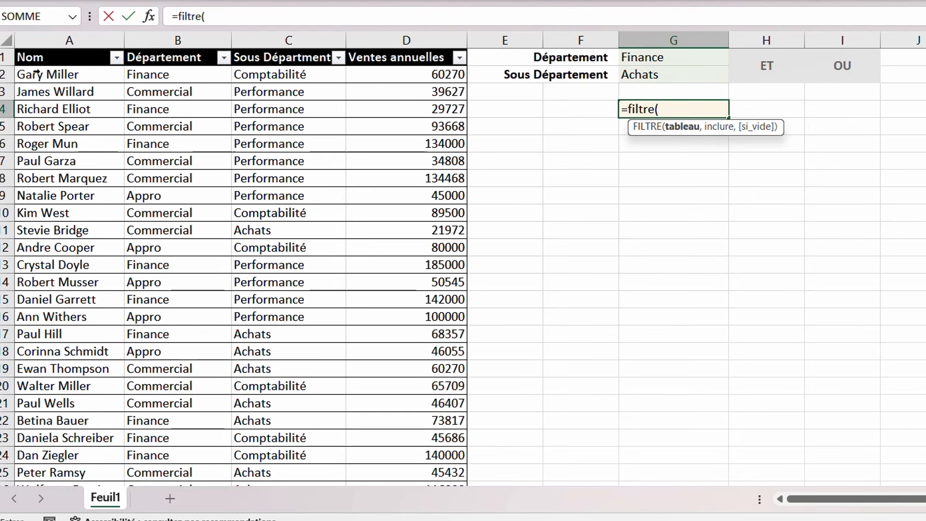
drag(39, 75, 422, 387)
scroll(549, 324, up, 1)
scroll(549, 323, up, 4)
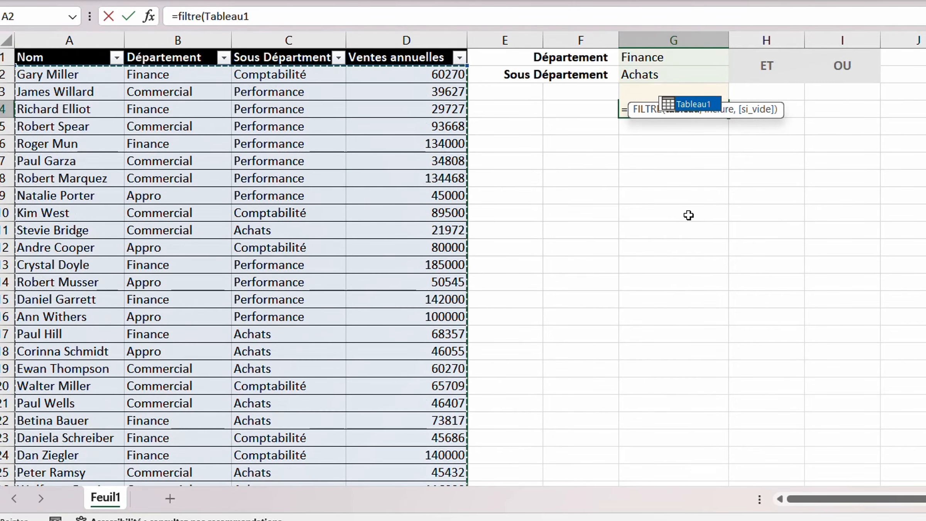
click(637, 100)
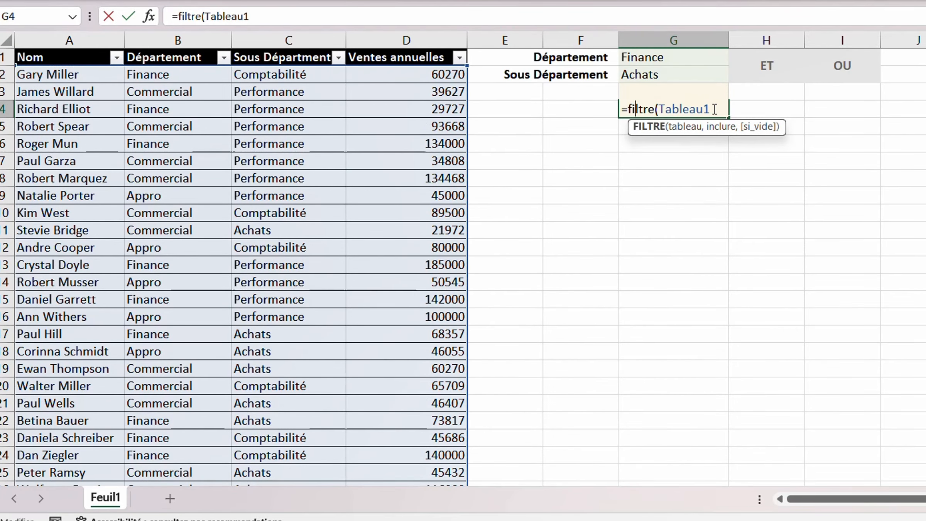
click(715, 110)
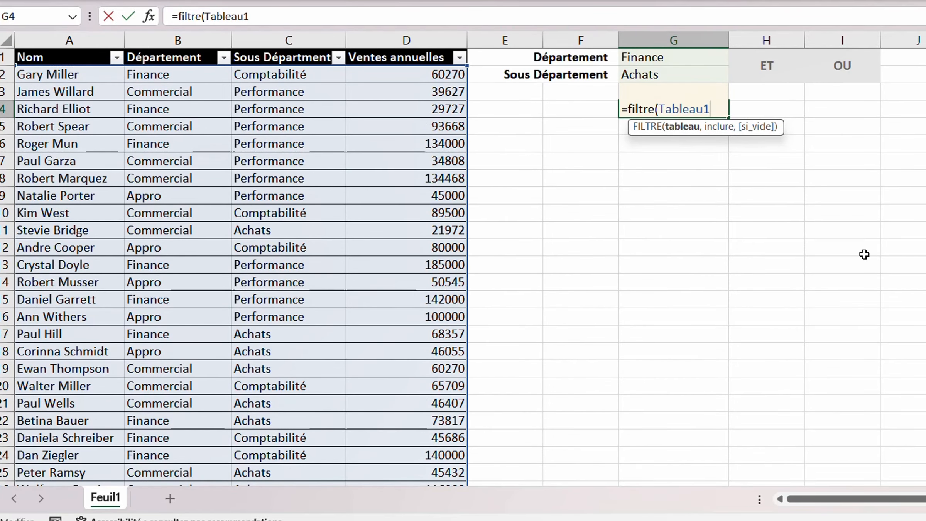
text(,)
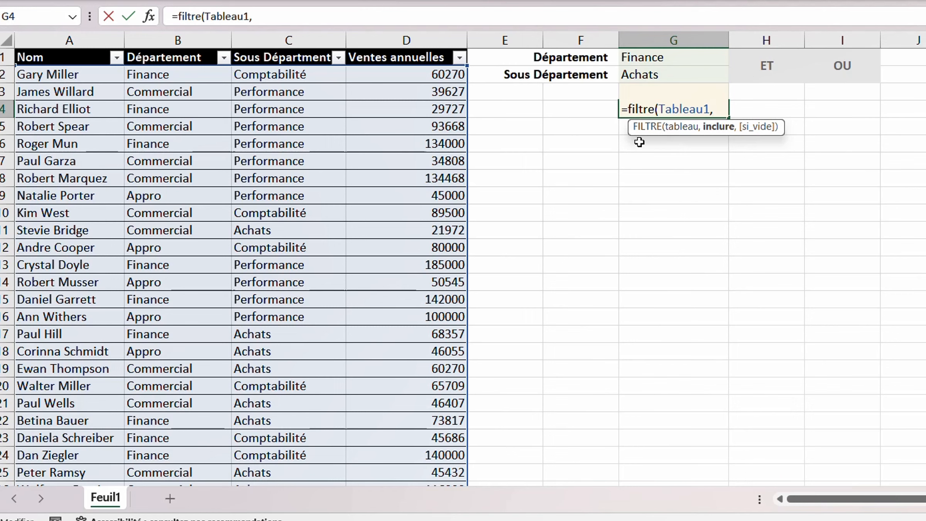
click(175, 41)
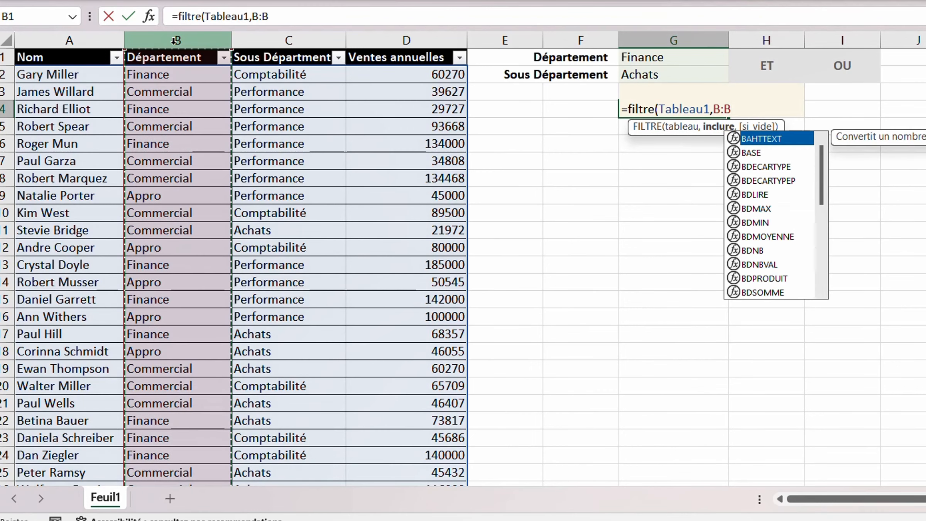
click(750, 112)
key(BackSpace)
key(BackSpace)
key(BackSpace)
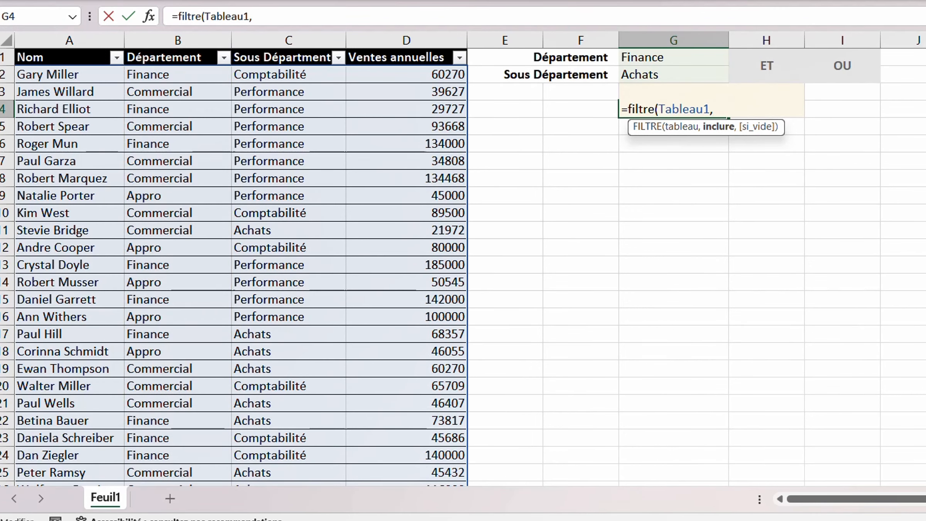
Add the filter condition Tableau1[Département]=G1 as the include argument and close the formula's parenthesis.
drag(173, 76, 178, 436)
scroll(385, 230, up, 3)
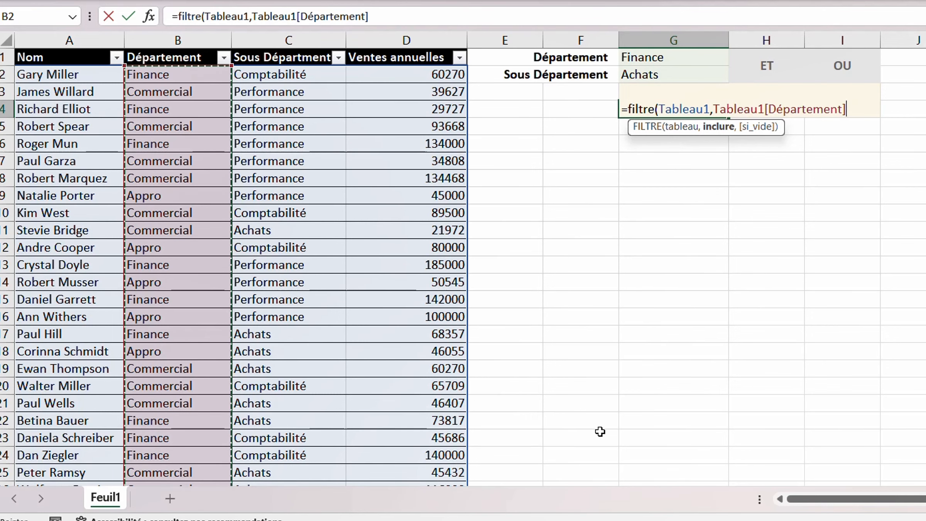
text(=)
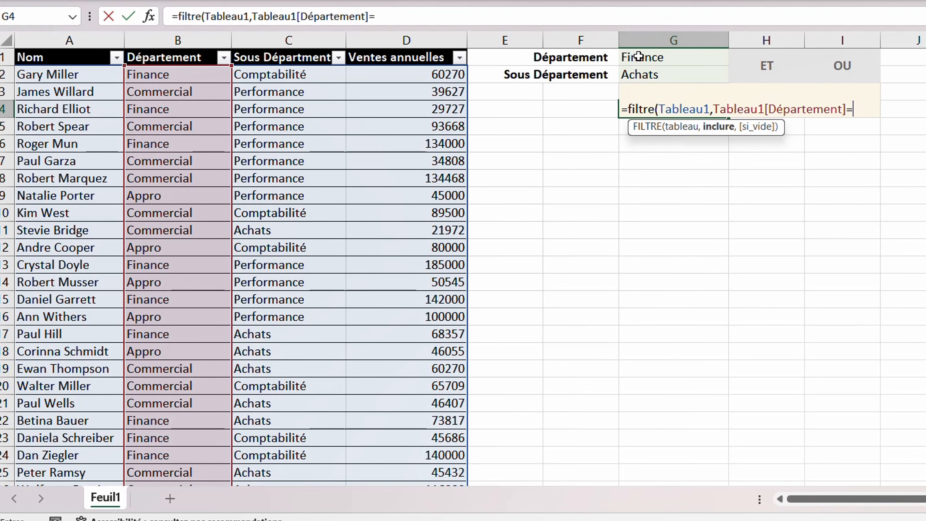
click(663, 59)
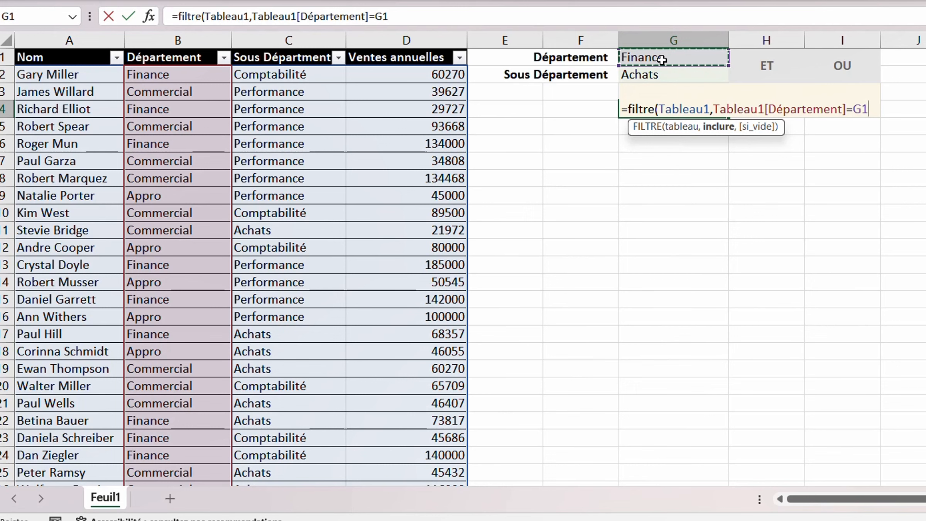
text())
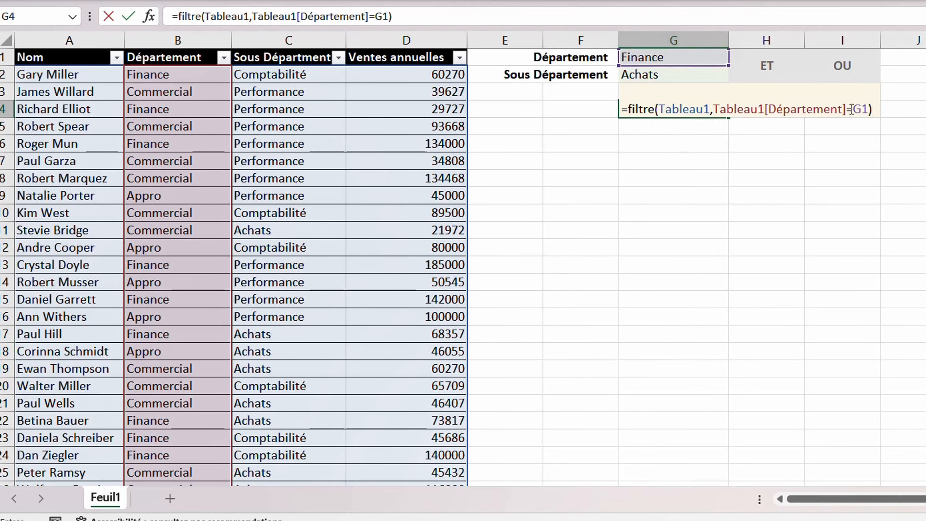
Add an empty string "" as the FILTRE formula's if-empty argument and enter the formula.
click(866, 110)
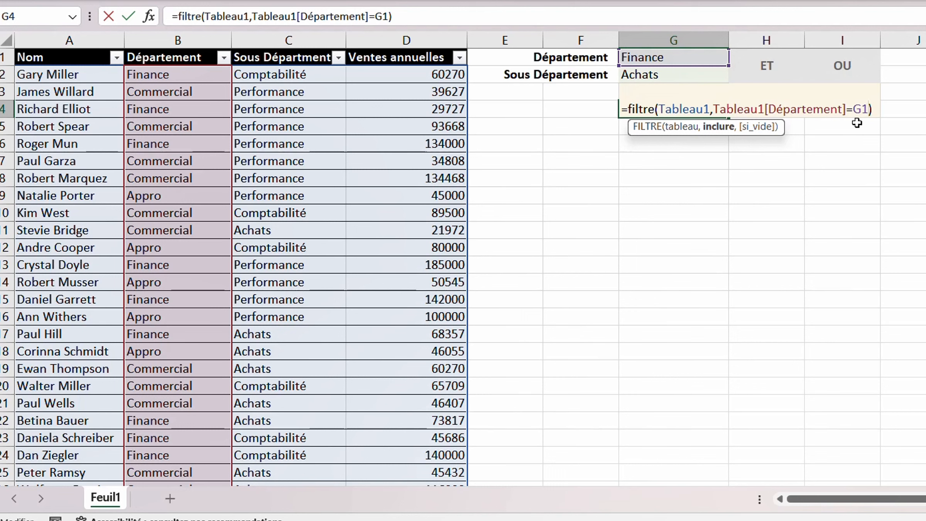
text(,"")
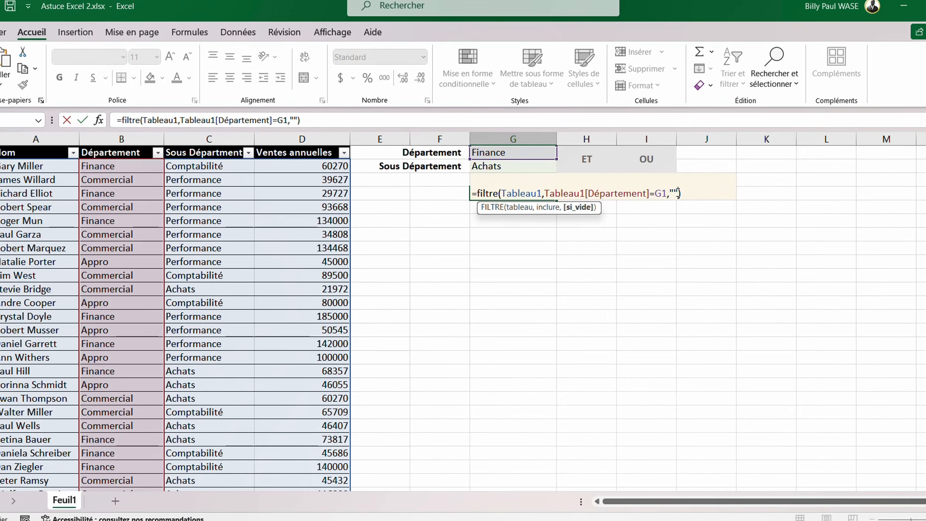
key(Return)
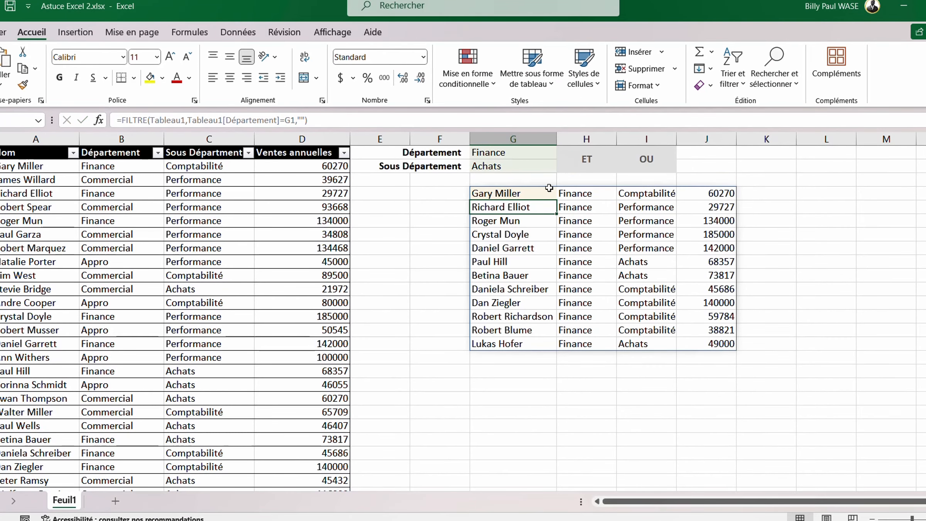
Extend the include argument of the G4 formula with *Tableau1[Sous Départment]=G2 after the Département condition.
double_click(506, 192)
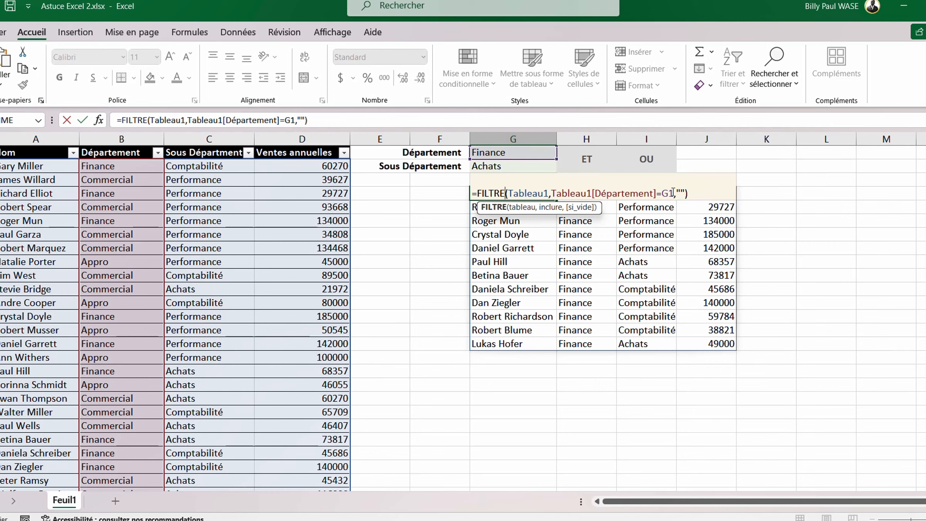
click(672, 192)
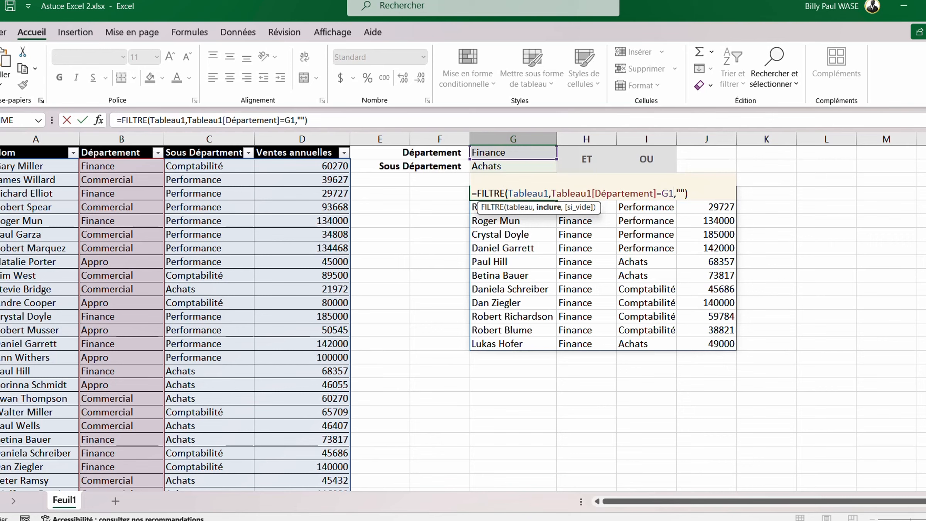
text(*)
drag(197, 166, 197, 444)
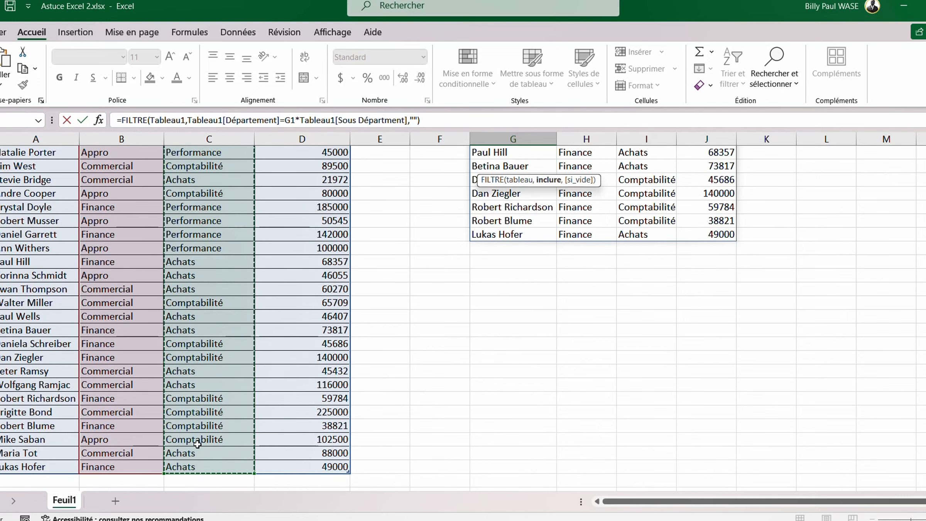
text(=)
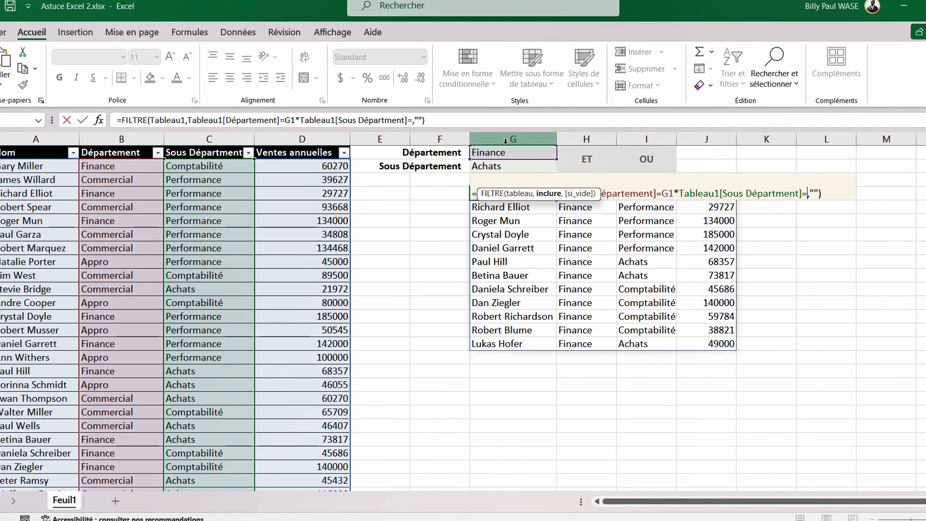
click(502, 166)
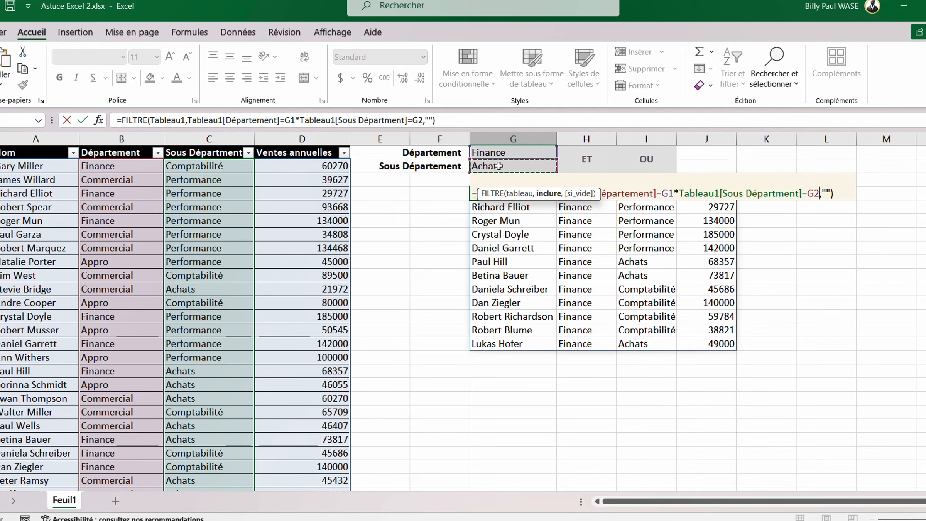
key(Return)
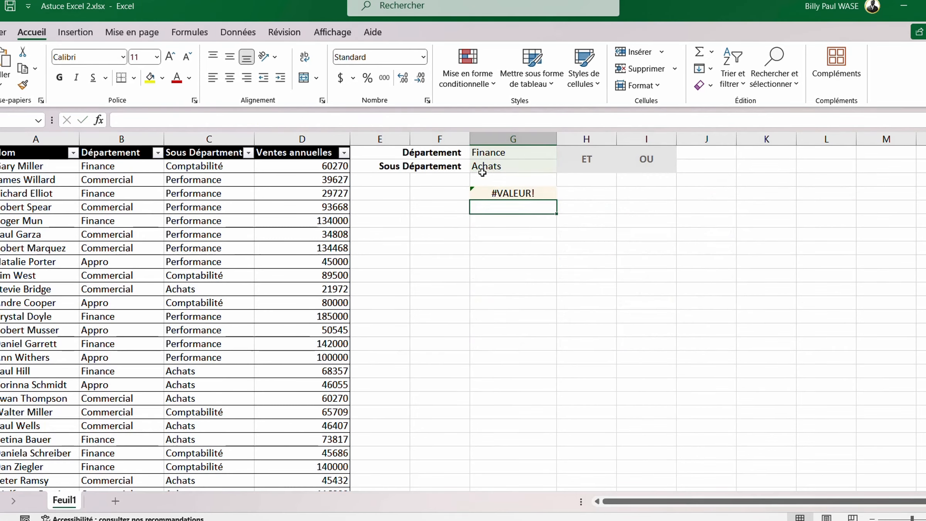
Enclose each condition of the G4 formula in parentheses: (Tableau1[Département]=G1)*(Tableau1[Sous Départment]=G2).
click(502, 191)
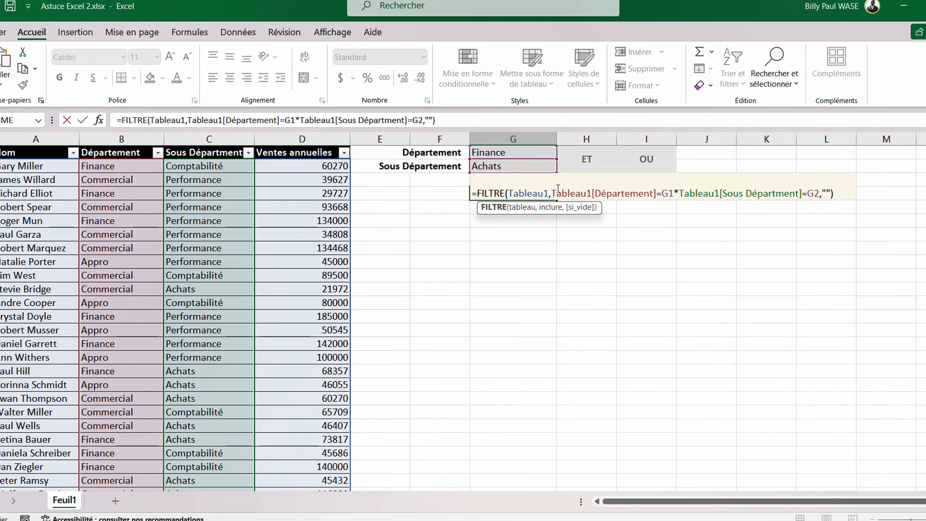
click(554, 196)
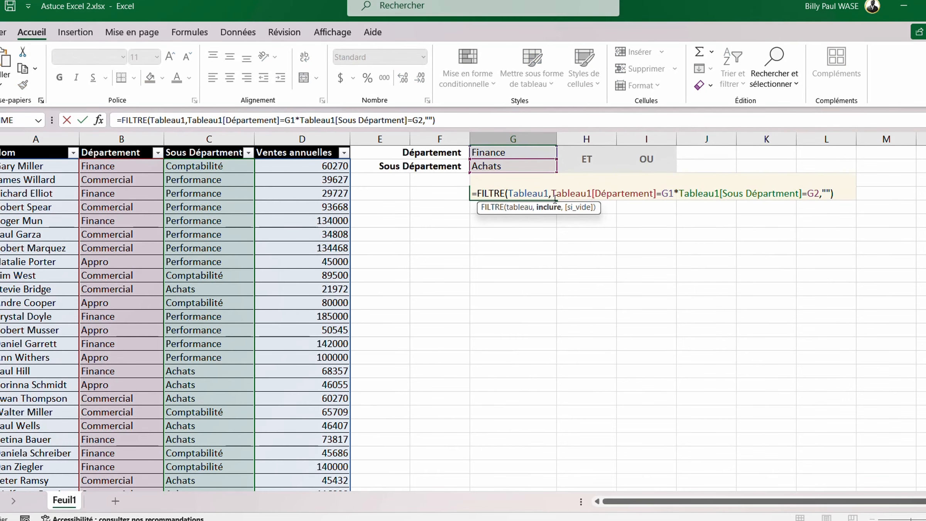
text(()
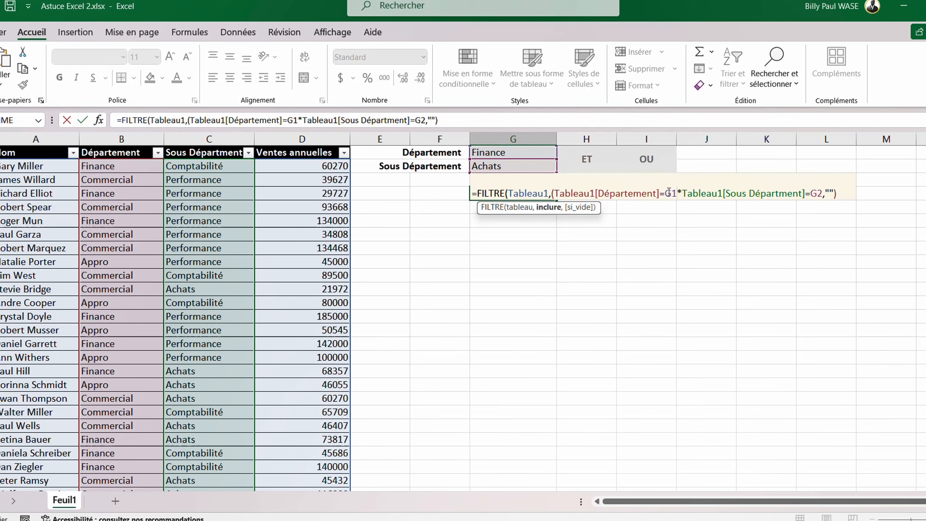
text())
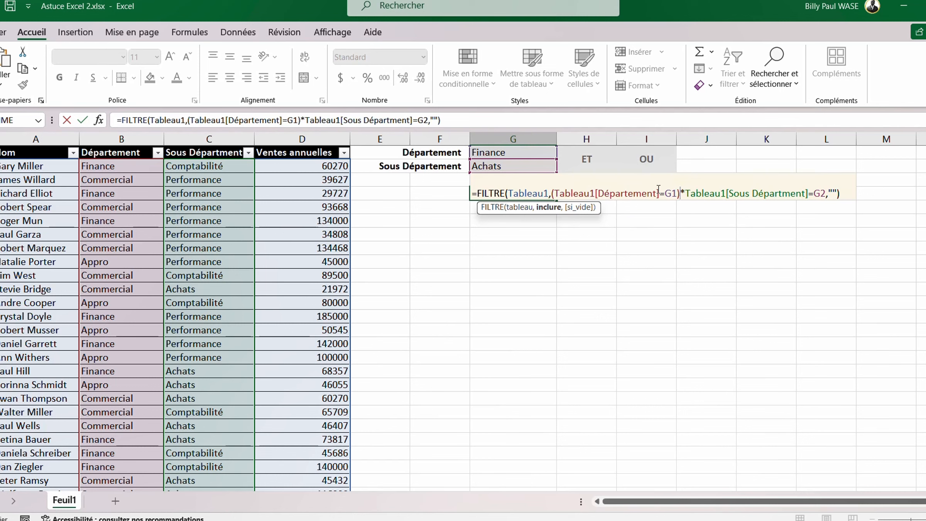
click(685, 192)
text(()
click(828, 194)
text())
key(Return)
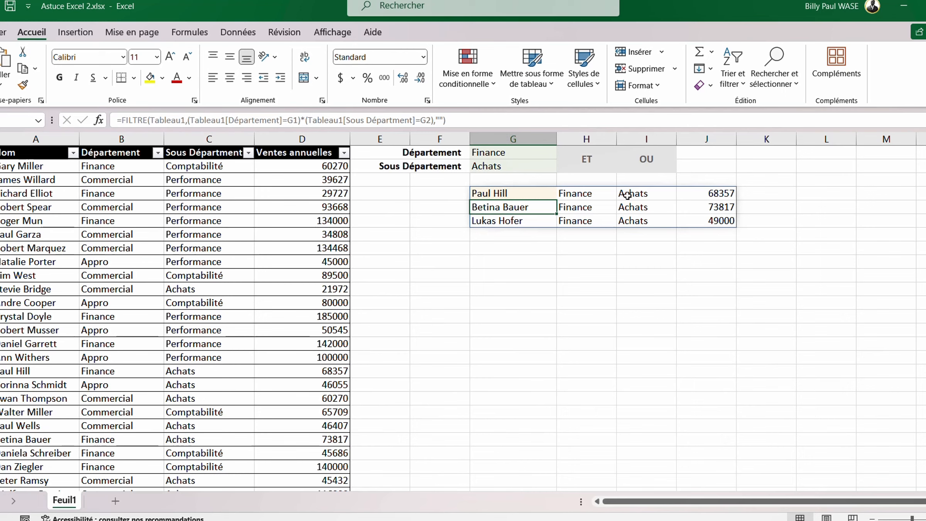
Change the G4 formula to OR logic by replacing the * between the Département and Sous Départment conditions with +.
double_click(598, 193)
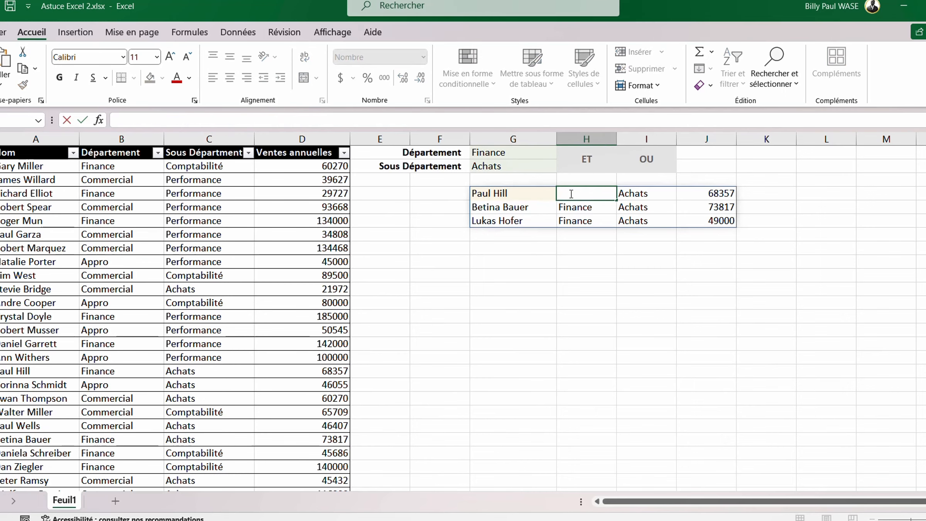
click(538, 199)
double_click(529, 193)
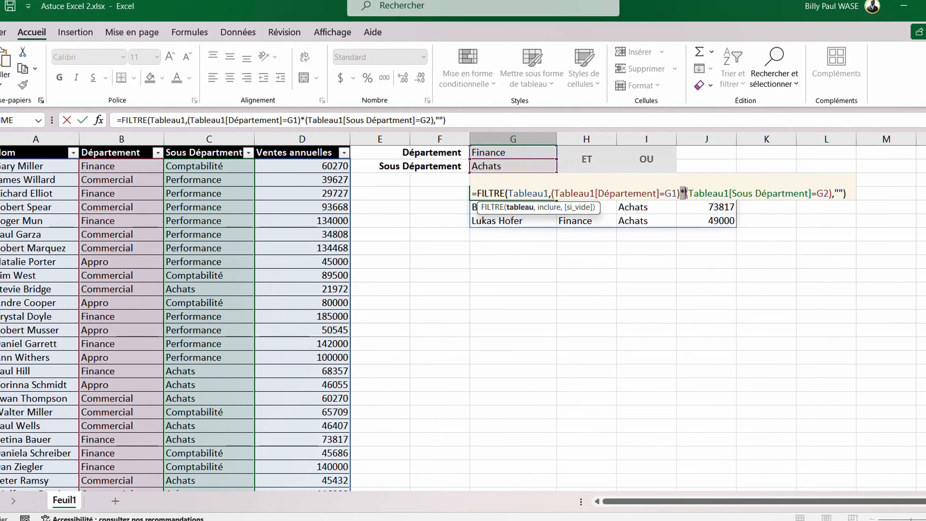
double_click(682, 192)
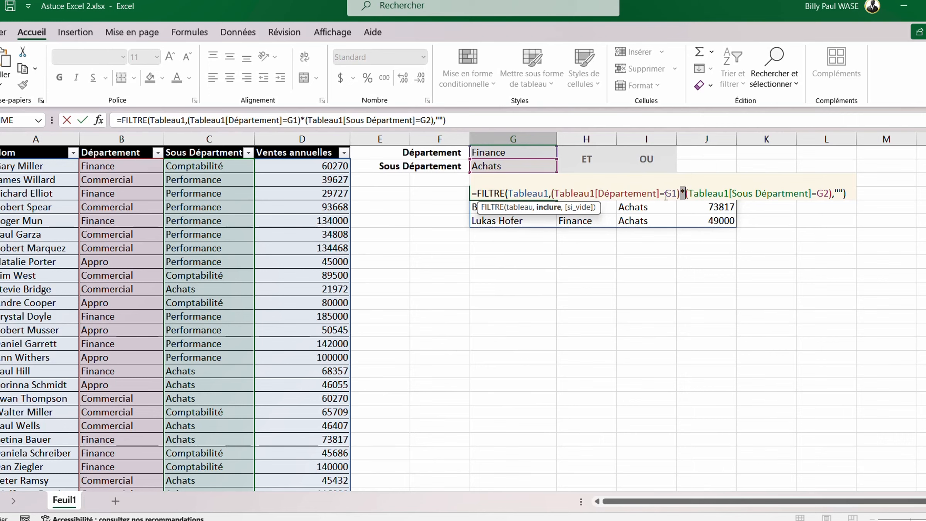
text(+)
key(Return)
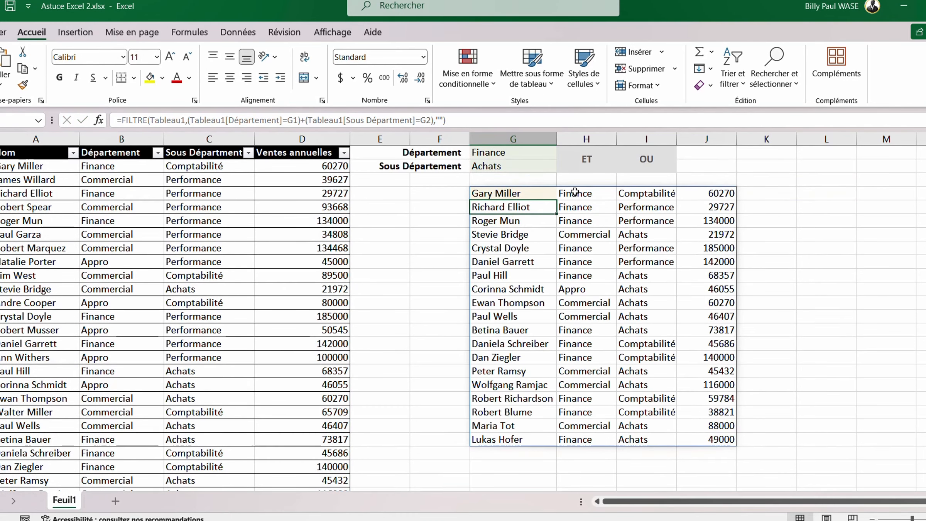
Check the department and sub-department columns of the filtered rows against the Finance or Achats criteria.
drag(575, 191, 575, 216)
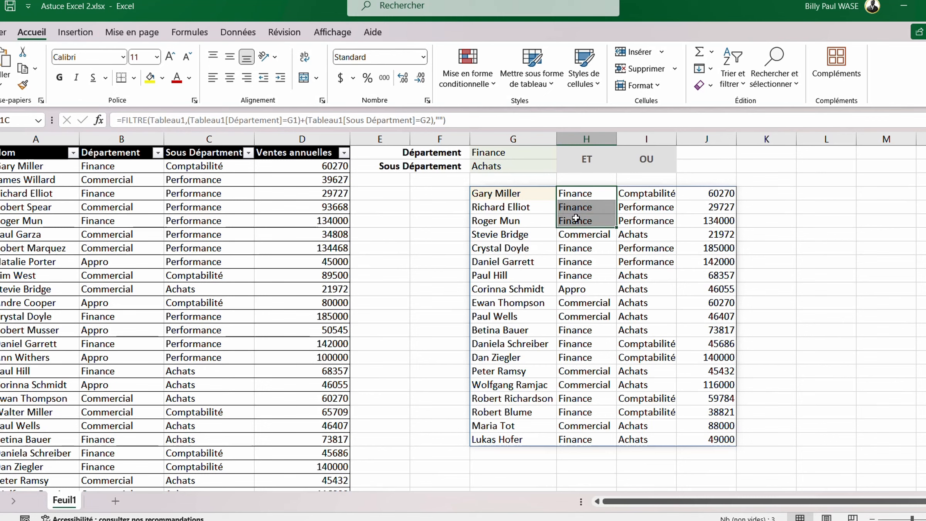
click(634, 235)
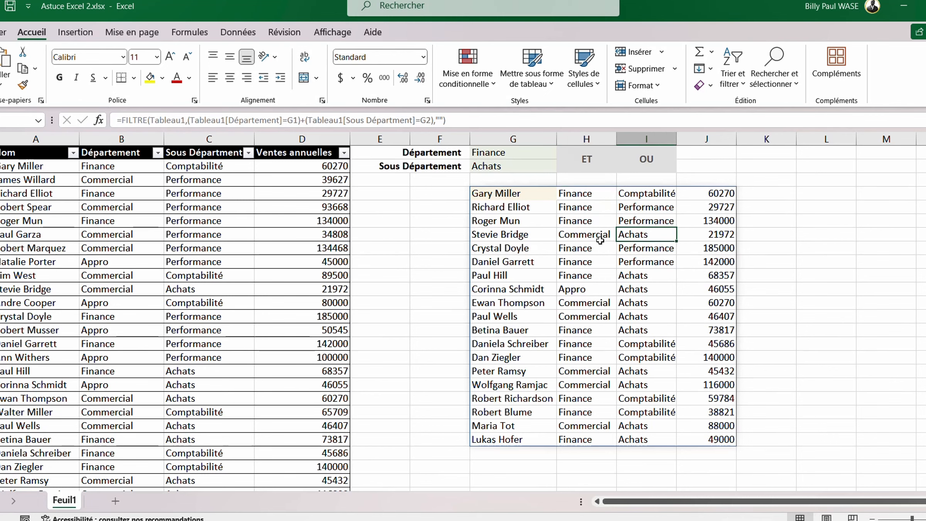
drag(578, 249, 634, 331)
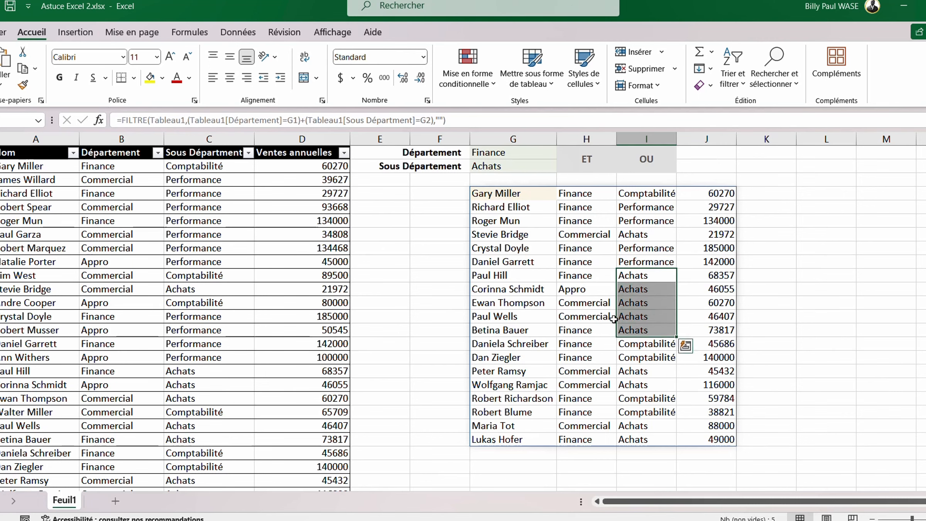
click(574, 334)
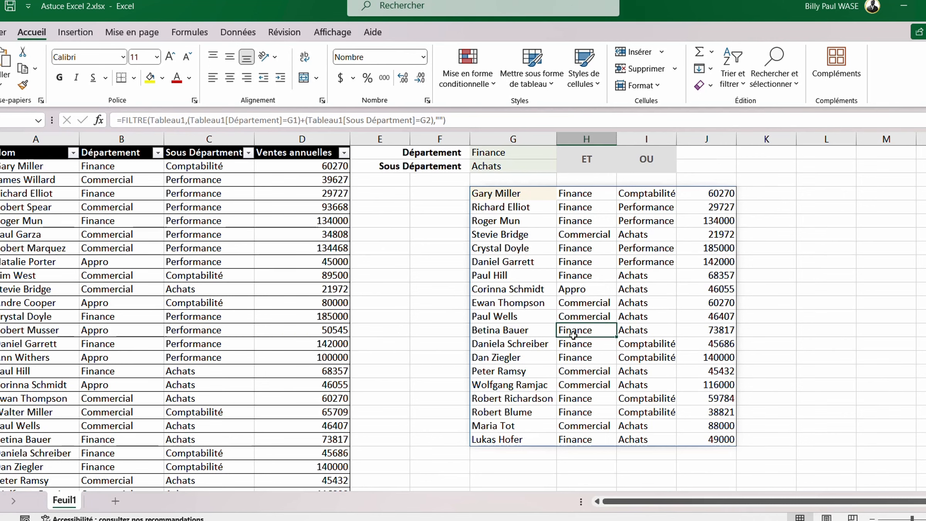
drag(643, 373, 639, 384)
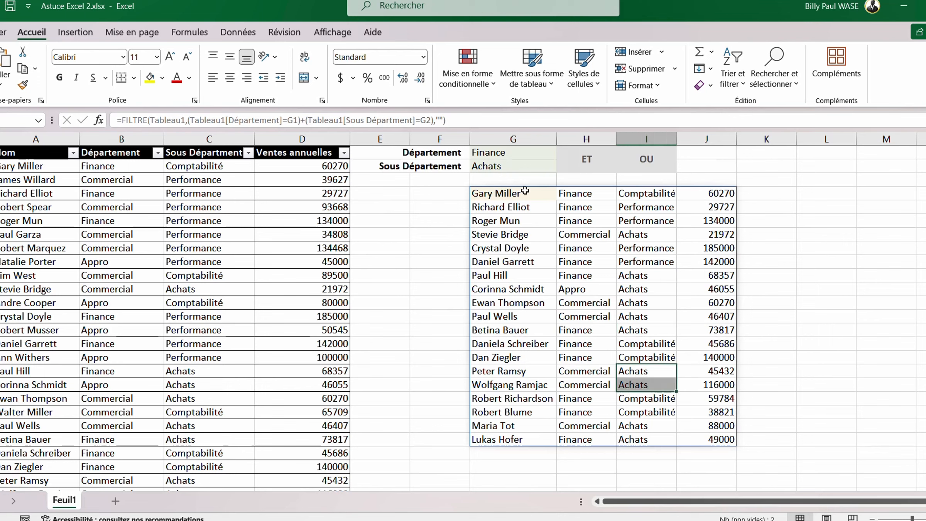
Append *Tableau1[Ventes annuelles]>100000 after the Sous Départment condition in the G4 formula and enter it.
double_click(500, 192)
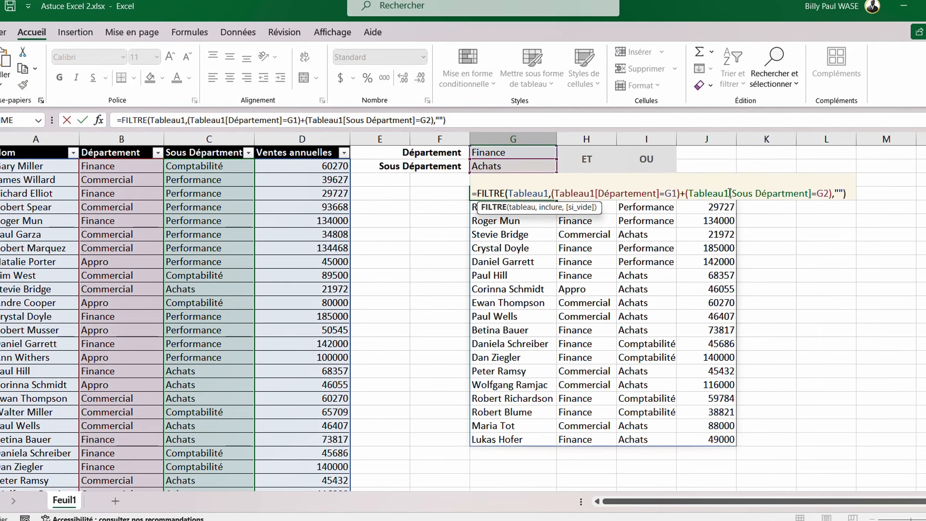
click(832, 193)
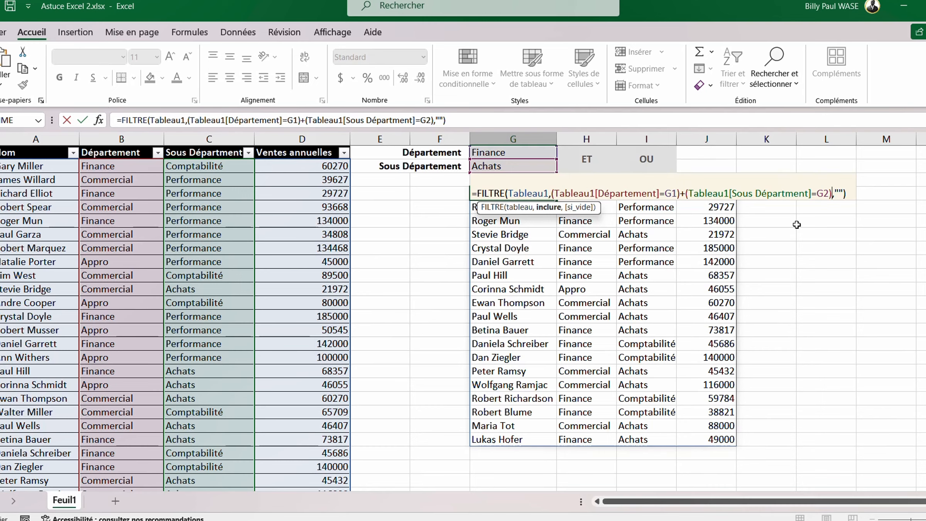
text(*)
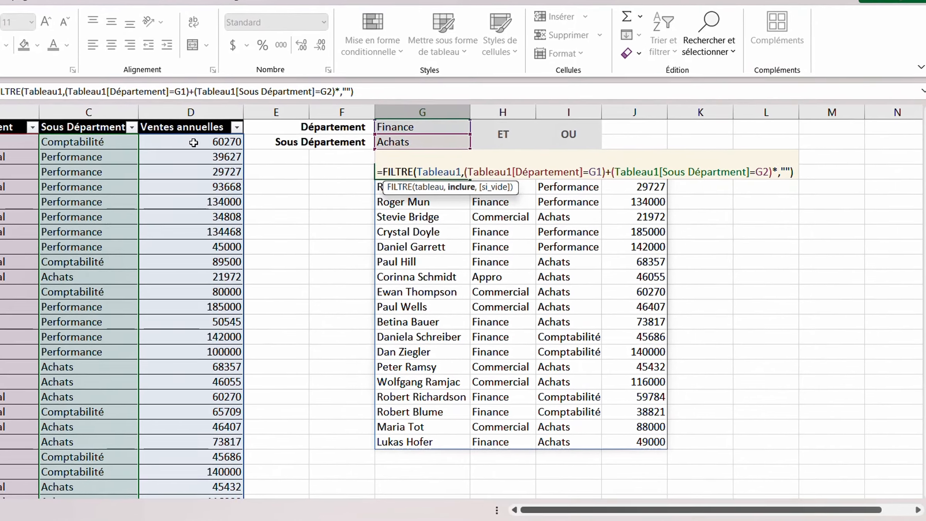
drag(193, 142, 182, 473)
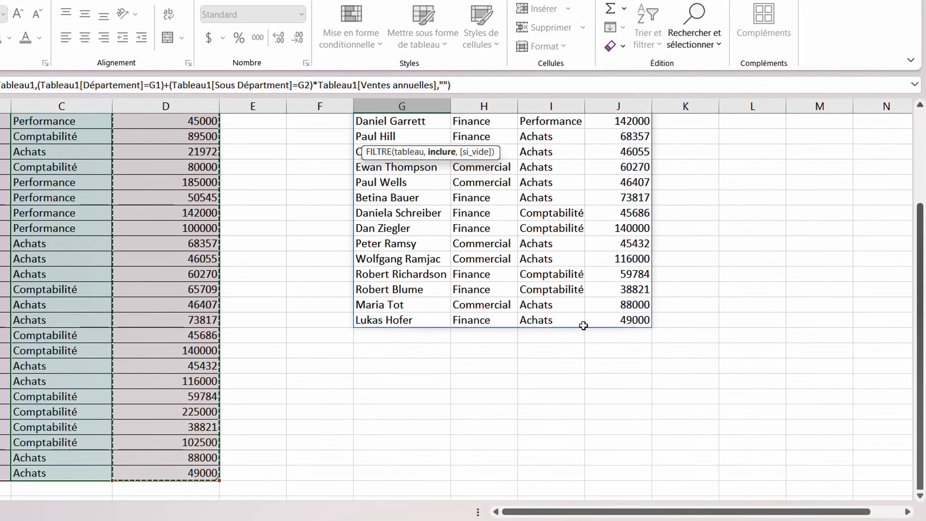
scroll(585, 325, up, 3)
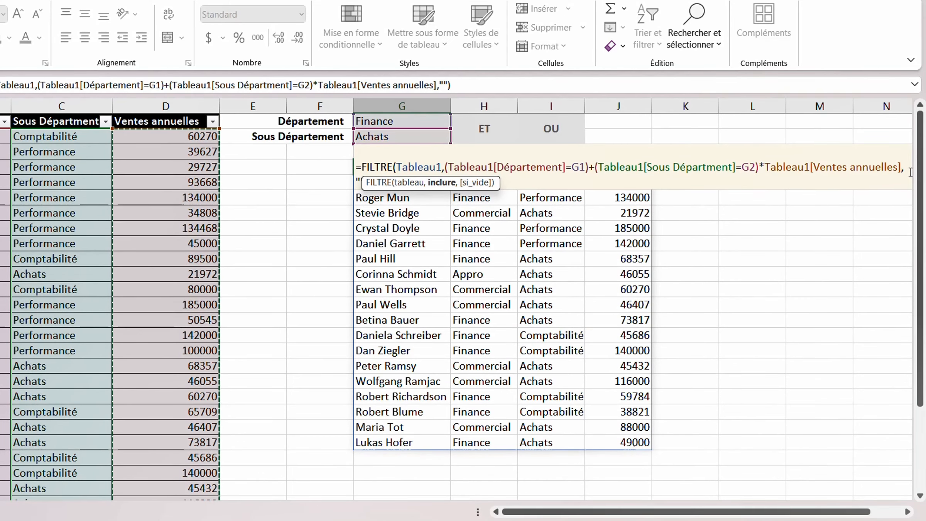
text(>)
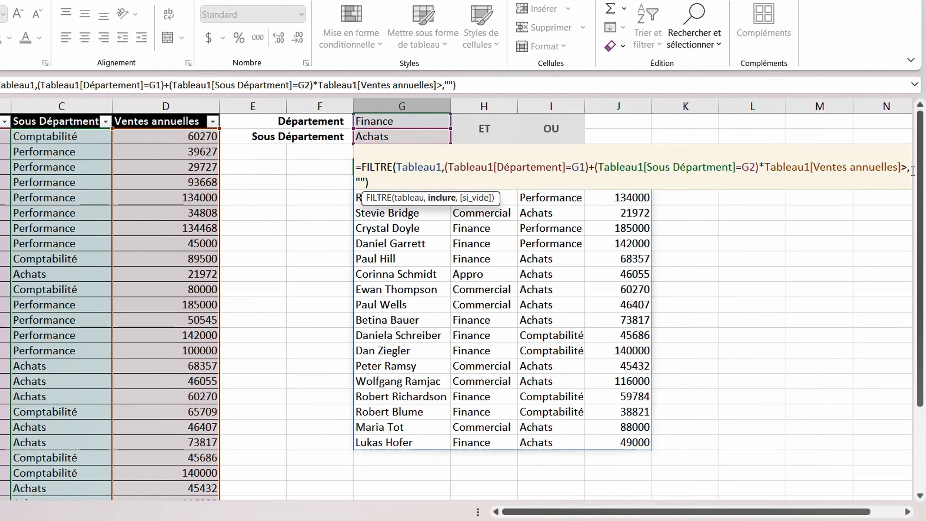
text(100)
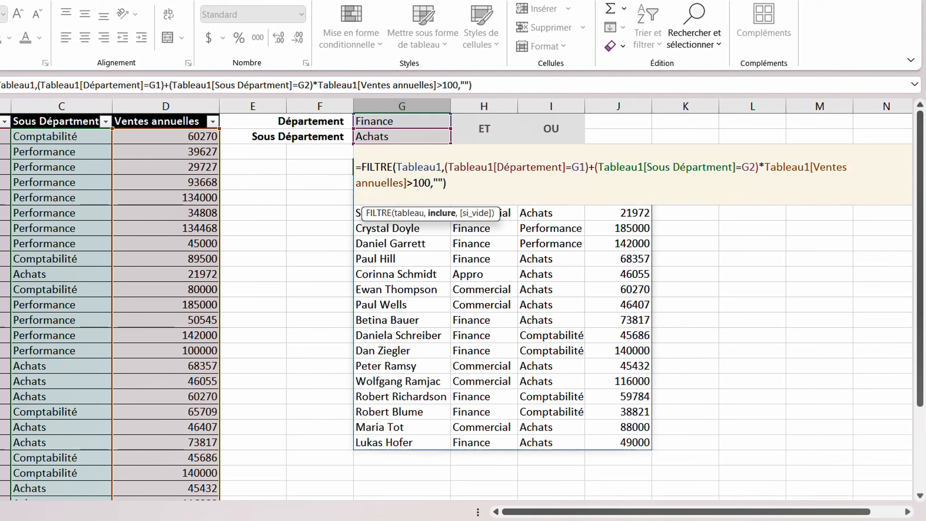
text(000)
key(Return)
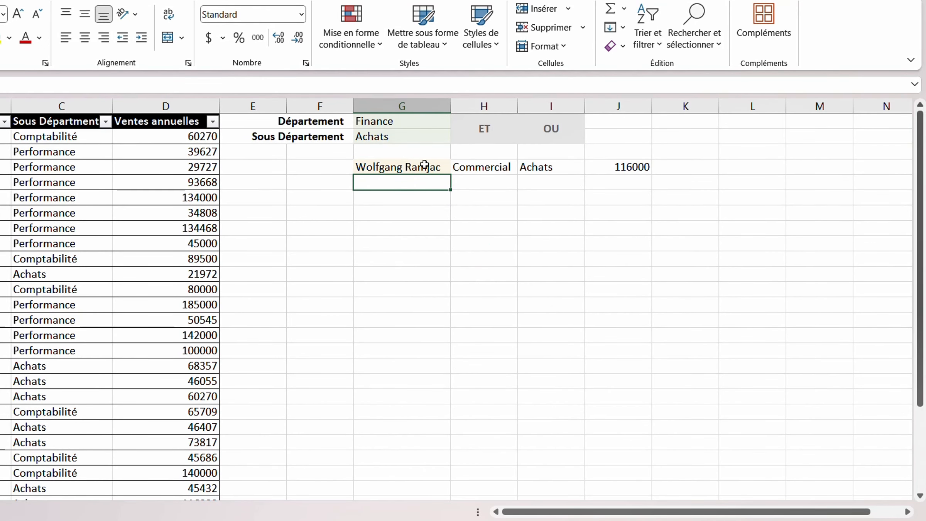
Enclose the annual sales condition of the G4 formula in parentheses: (Tableau1[Ventes annuelles]>100000).
double_click(403, 166)
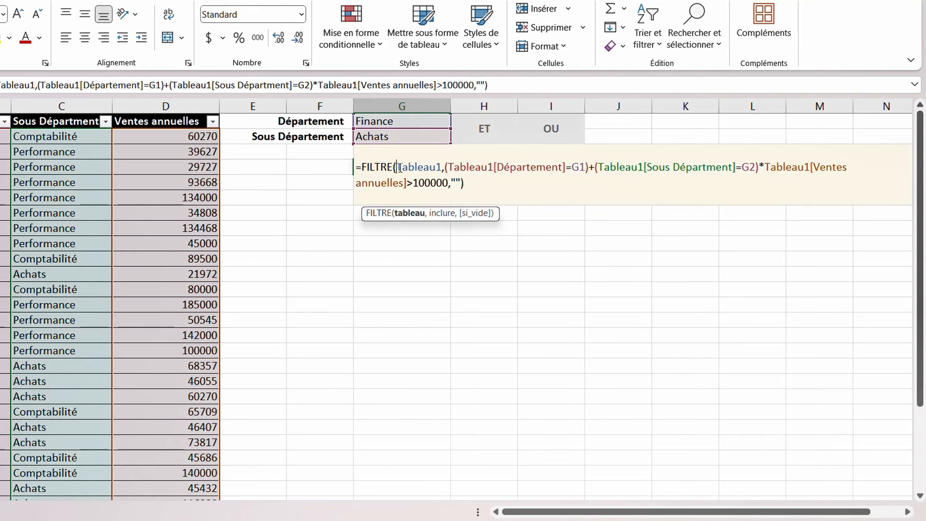
click(765, 167)
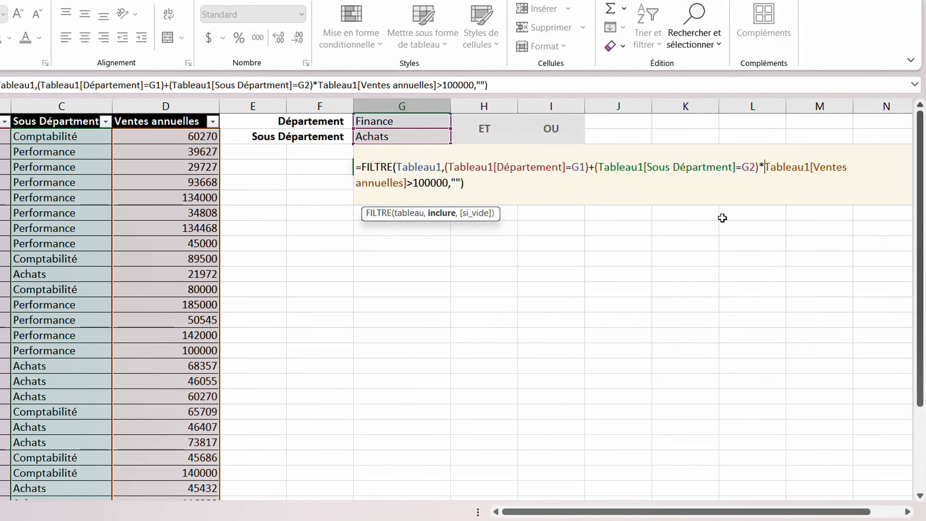
text(5)
key(BackSpace)
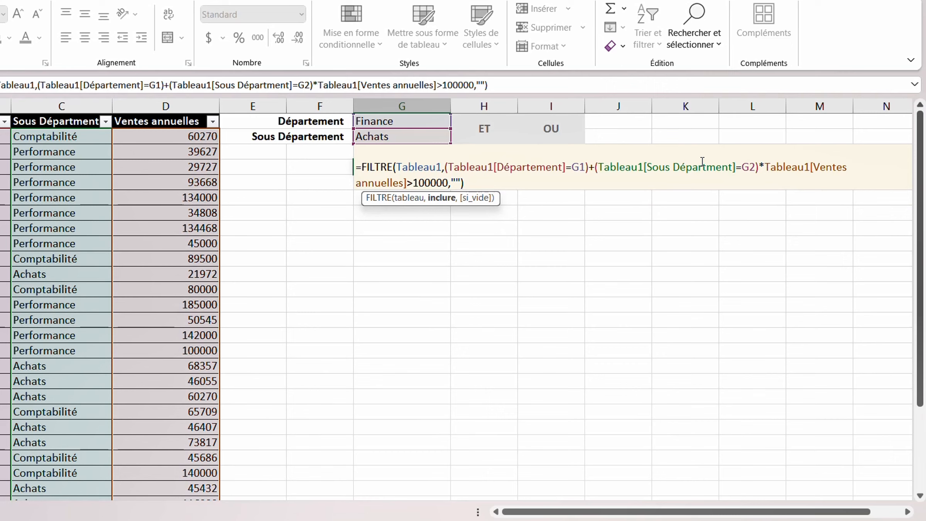
text(()
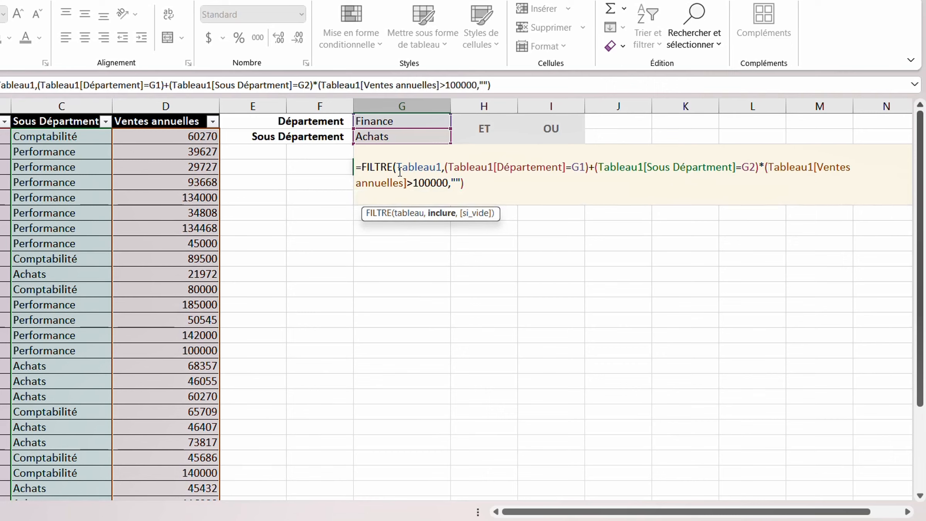
click(447, 180)
text())
key(Return)
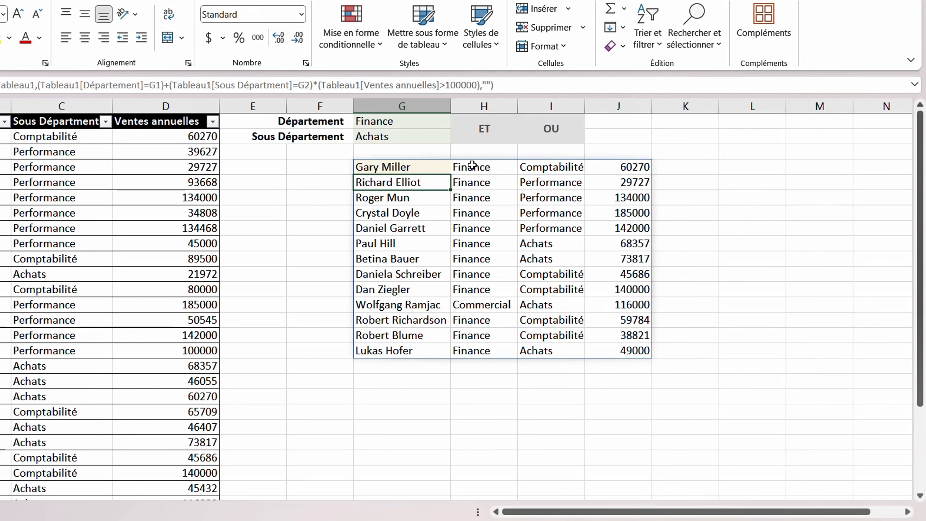
Compare the departments, sub-departments and annual sales of the filtered rows with the three criteria.
drag(472, 165, 558, 257)
click(559, 240)
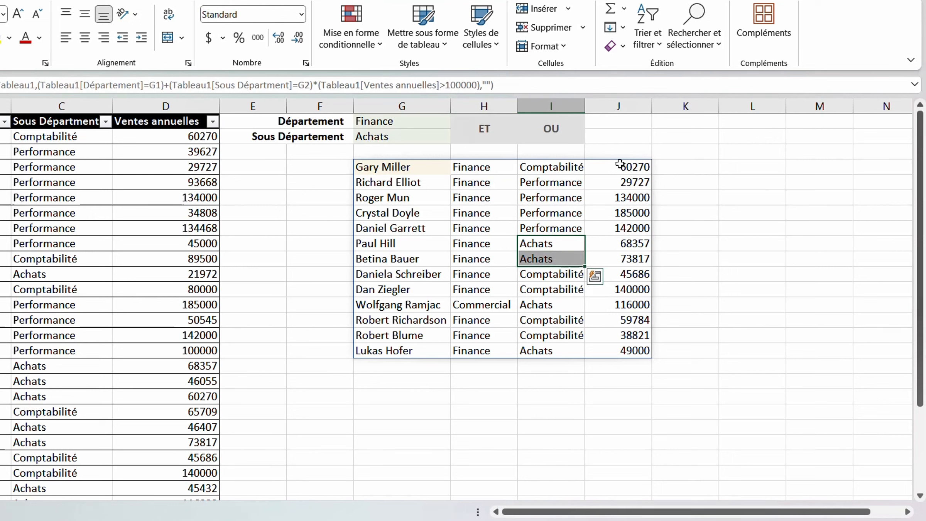
drag(620, 164, 619, 178)
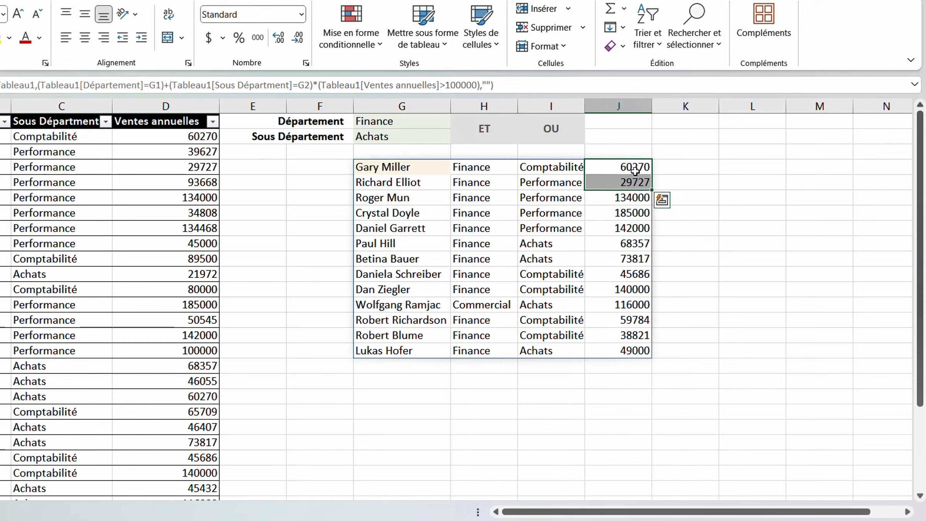
Group the two OR conditions of the G4 formula in outer parentheses: ((Tableau1[Département]=G1)+(Tableau1[Sous Départment]=G2)).
double_click(415, 168)
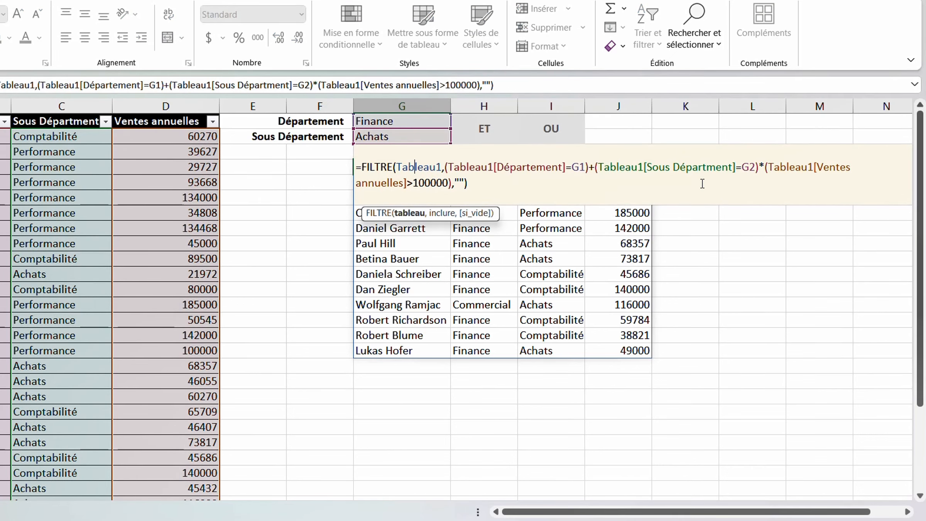
click(445, 168)
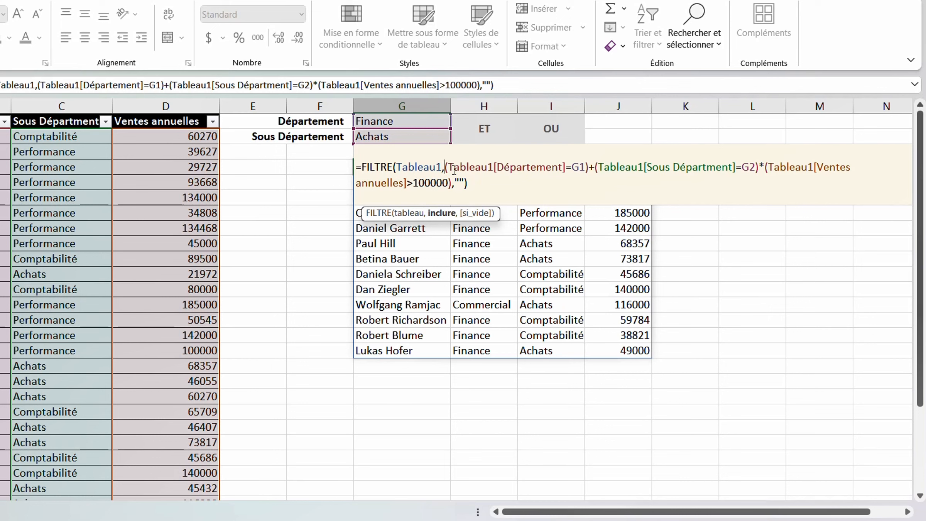
text(()
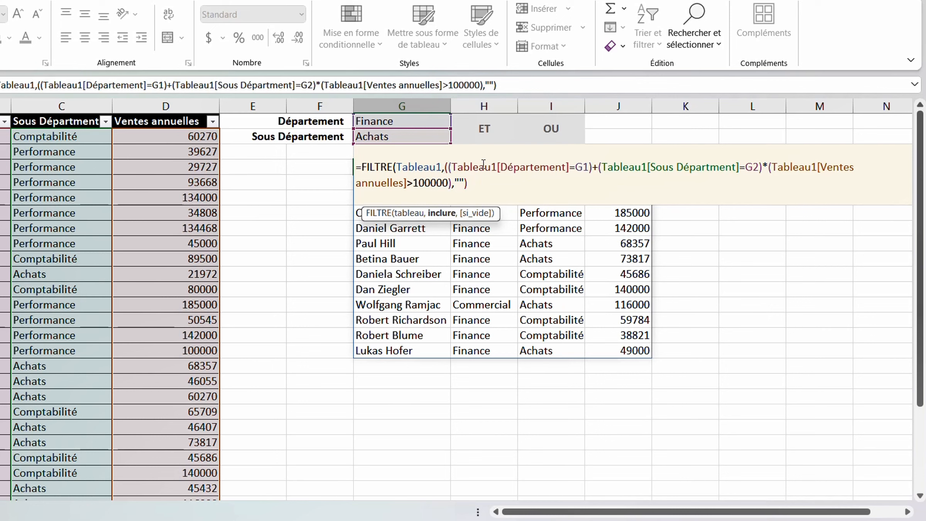
click(761, 168)
text())
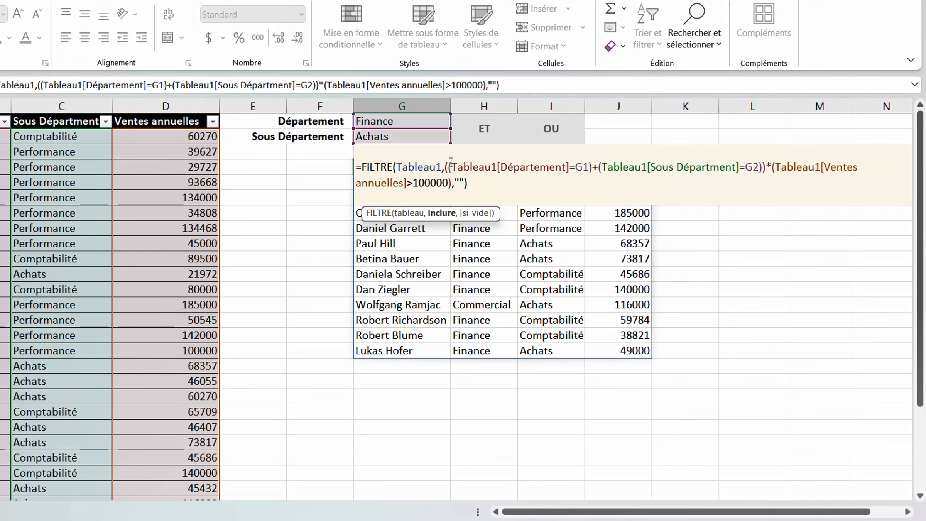
drag(454, 165, 763, 168)
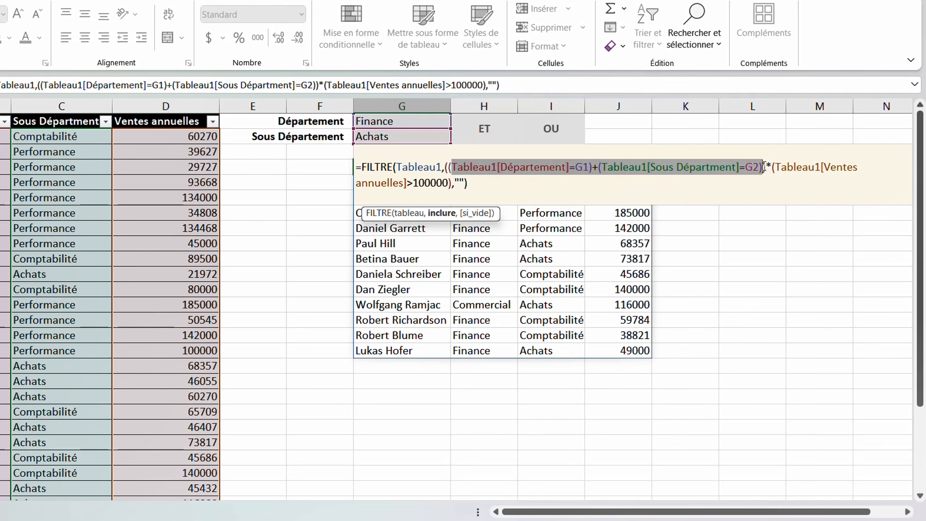
key(Return)
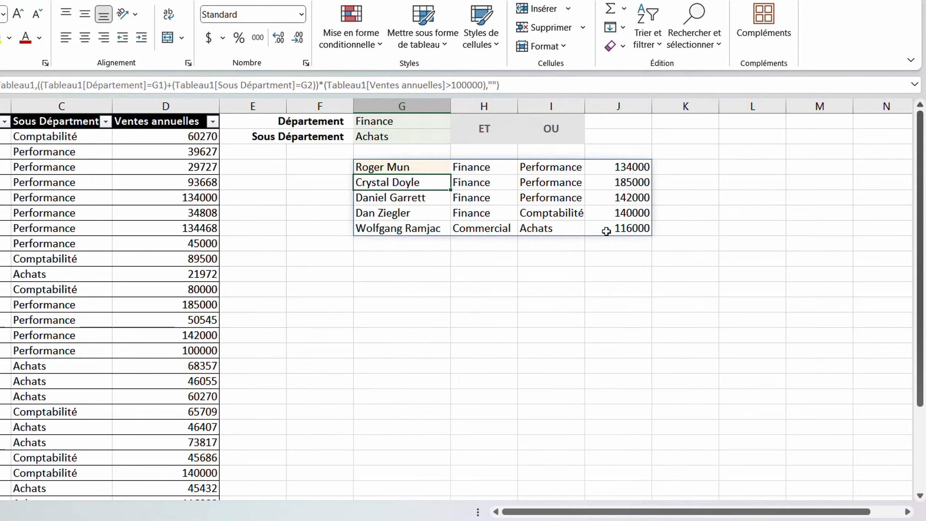
Check that each remaining result row meets the Finance or Achats criterion.
click(490, 167)
drag(490, 167, 483, 212)
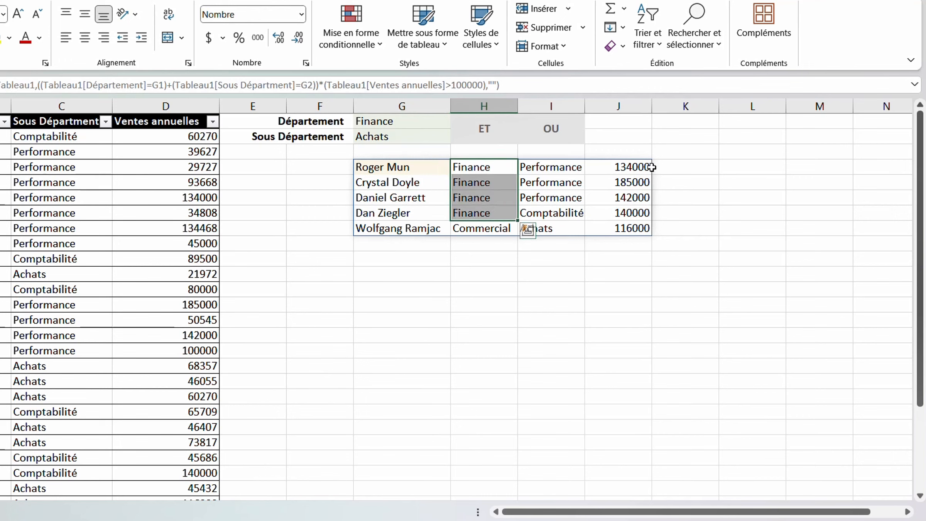
click(550, 228)
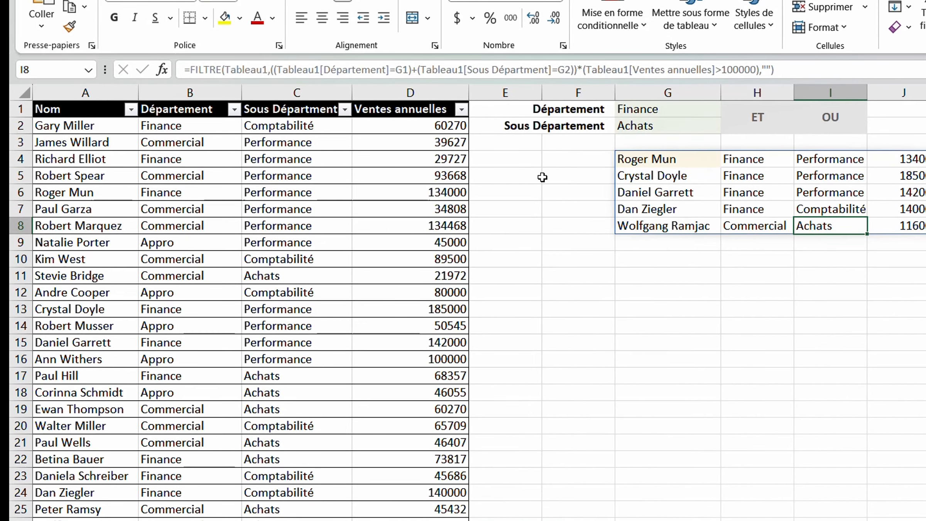
Filter the source table's Département column to show only Finance.
click(234, 110)
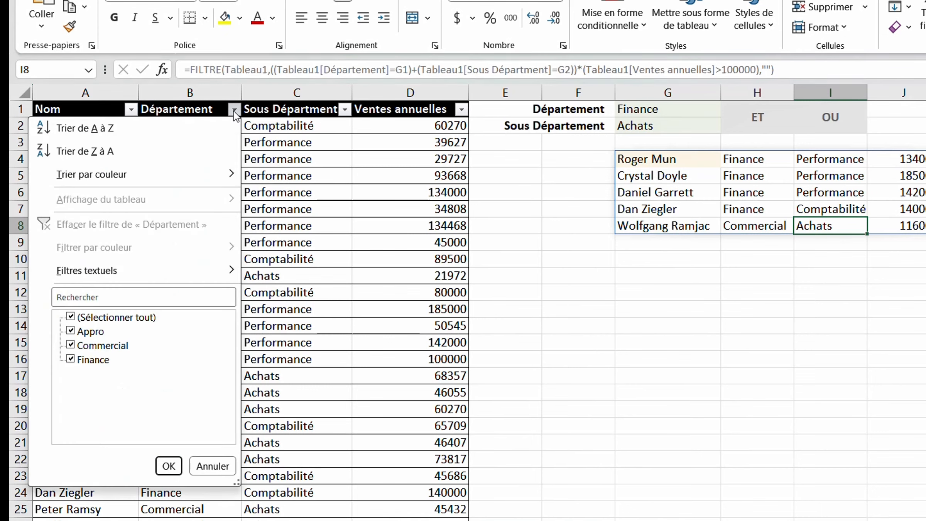
click(73, 318)
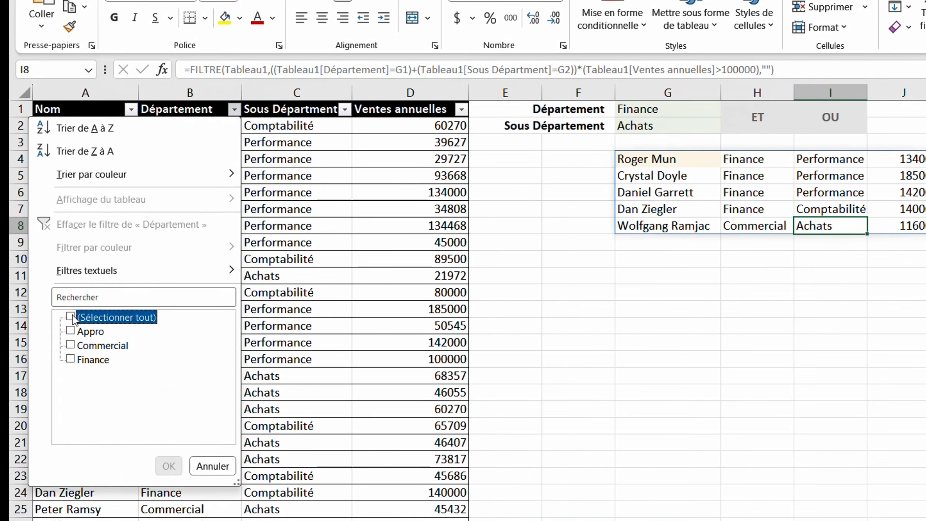
click(70, 359)
click(168, 466)
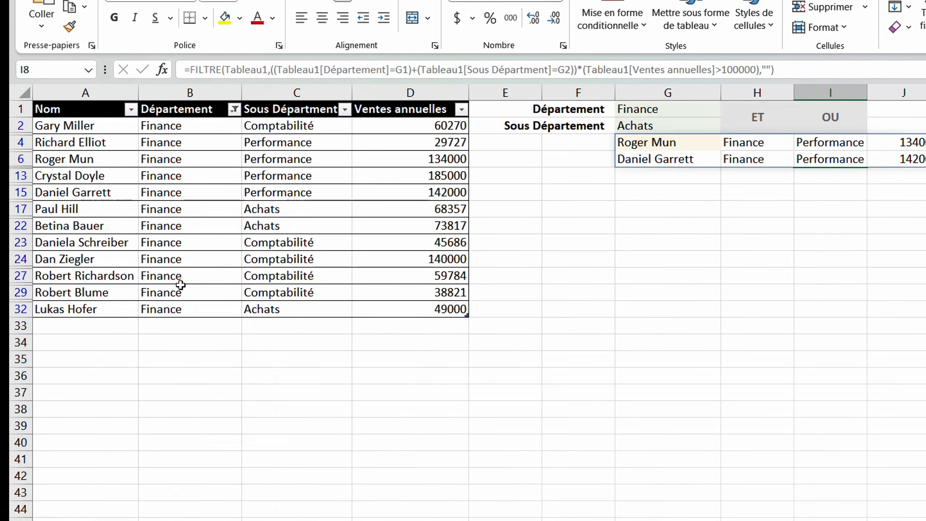
Filter the source table's Sous Départment column to show only Achats.
click(345, 111)
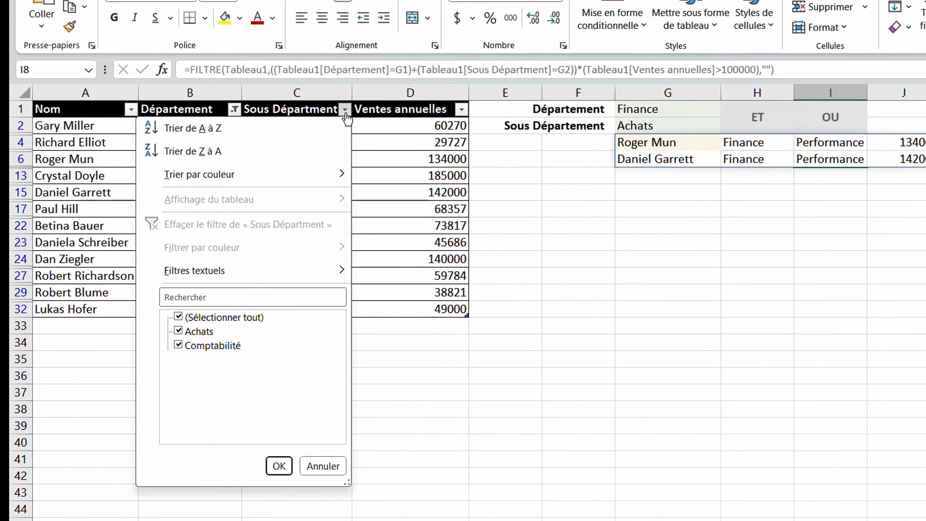
click(178, 317)
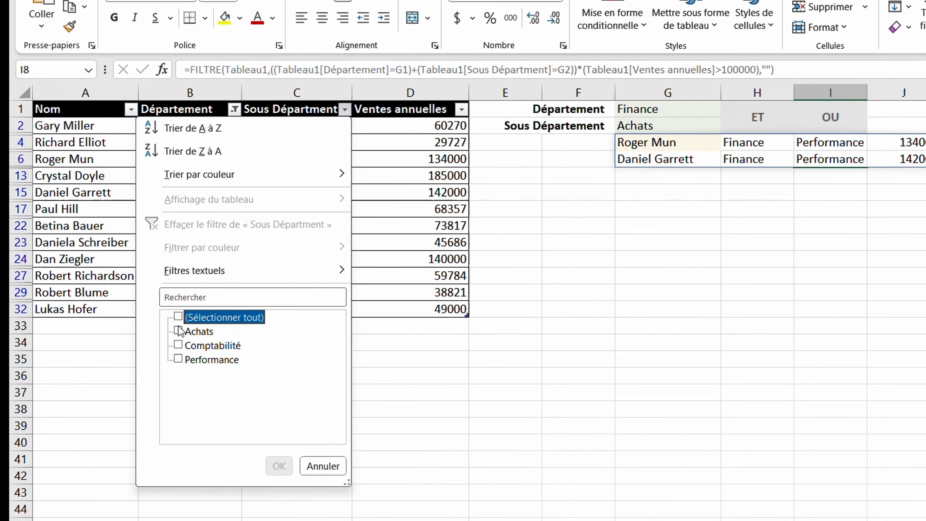
click(179, 330)
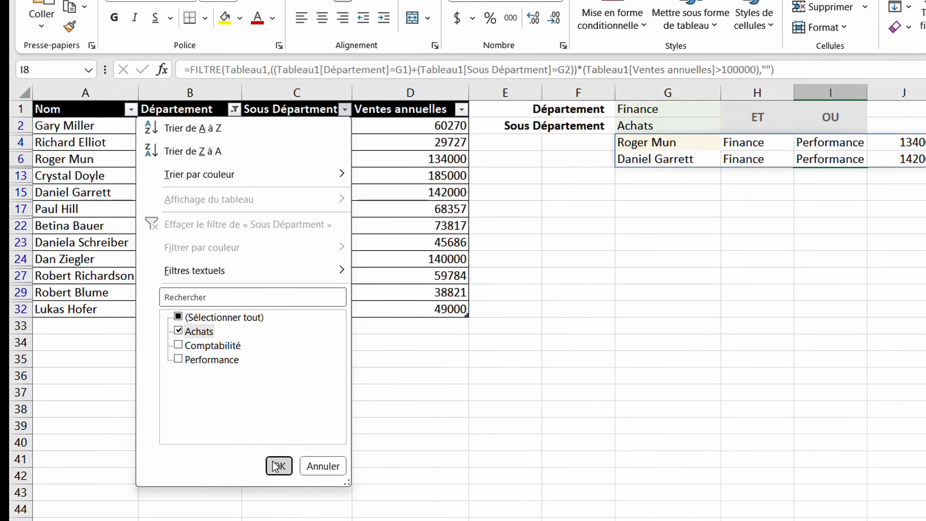
click(278, 465)
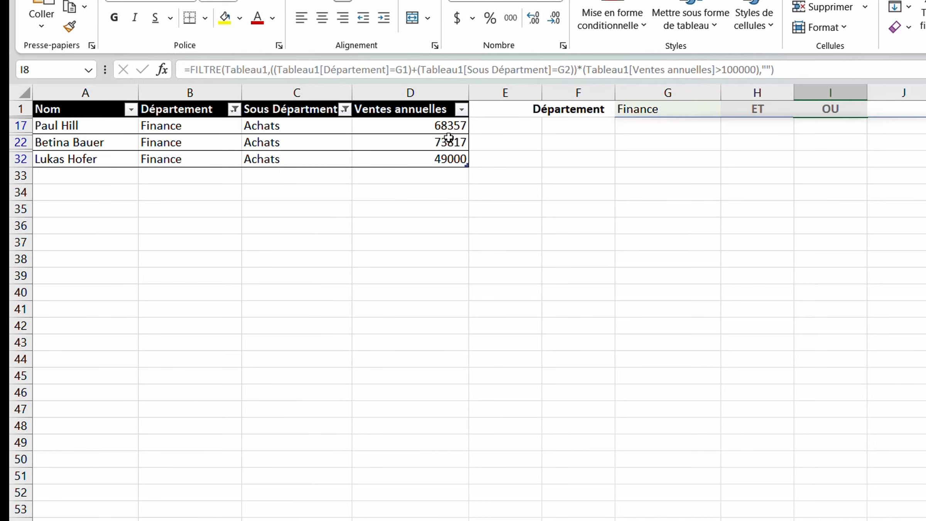
Clear the filters on the source table's Sous Départment and Département columns.
click(344, 110)
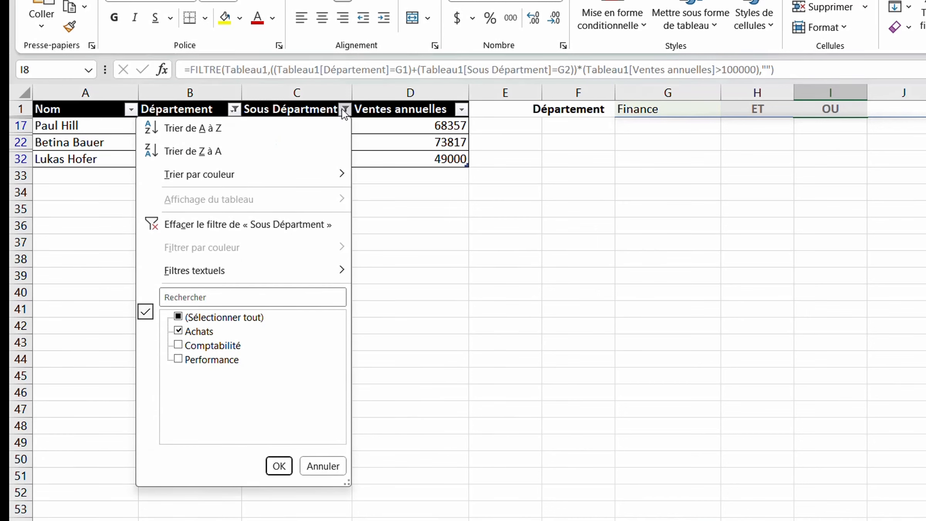
click(156, 224)
click(234, 110)
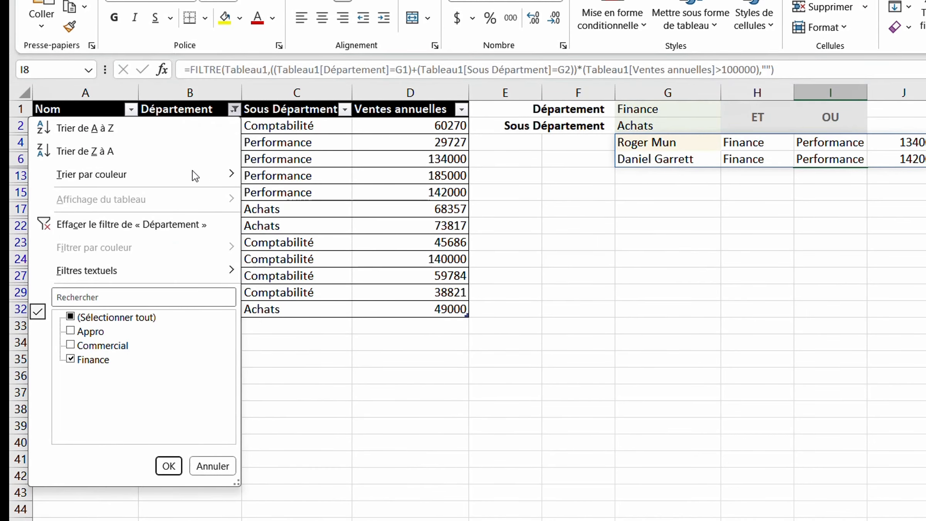
click(162, 224)
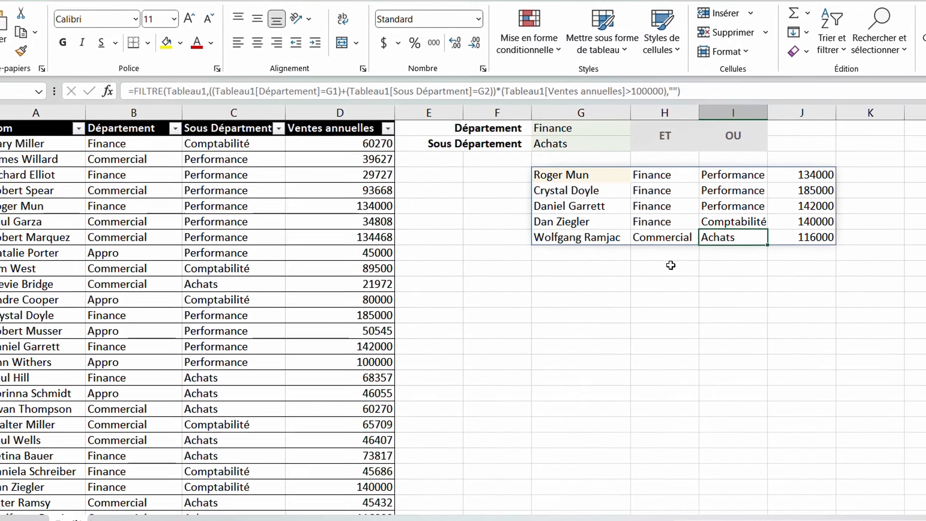
Set the Département criterion in G1 to Appro and check the result rows against the Appro or Achats criteria.
click(602, 128)
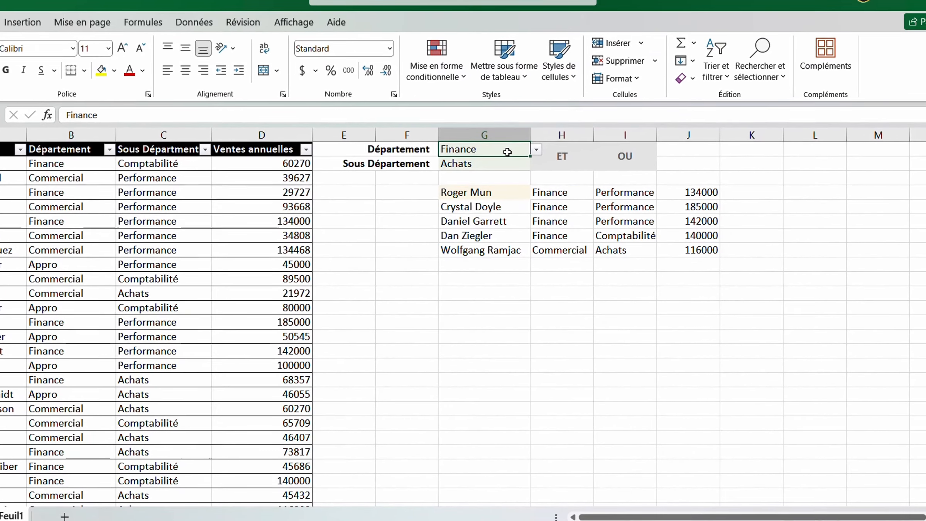
click(536, 150)
click(475, 175)
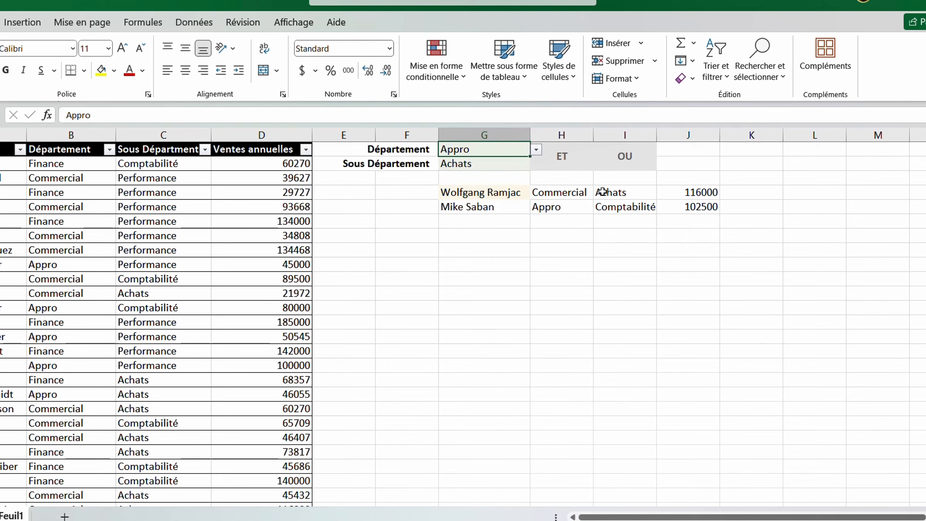
click(617, 192)
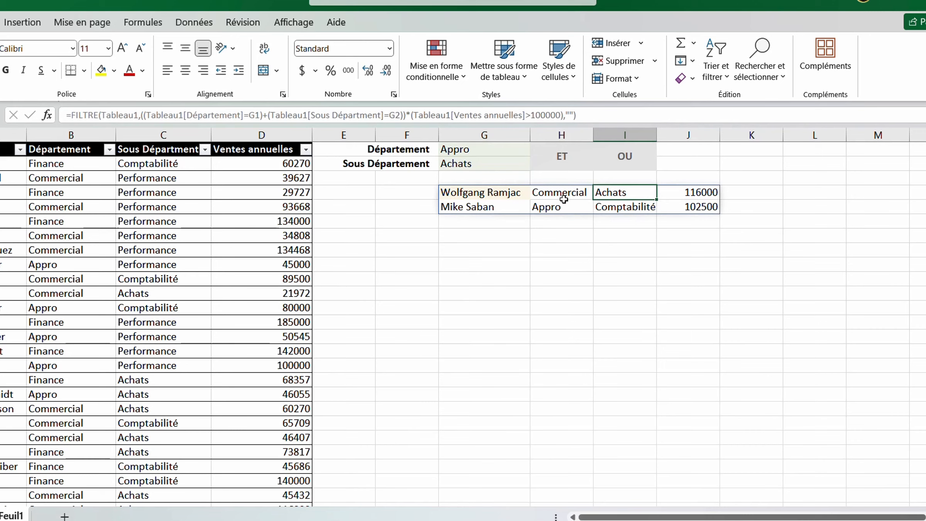
click(545, 207)
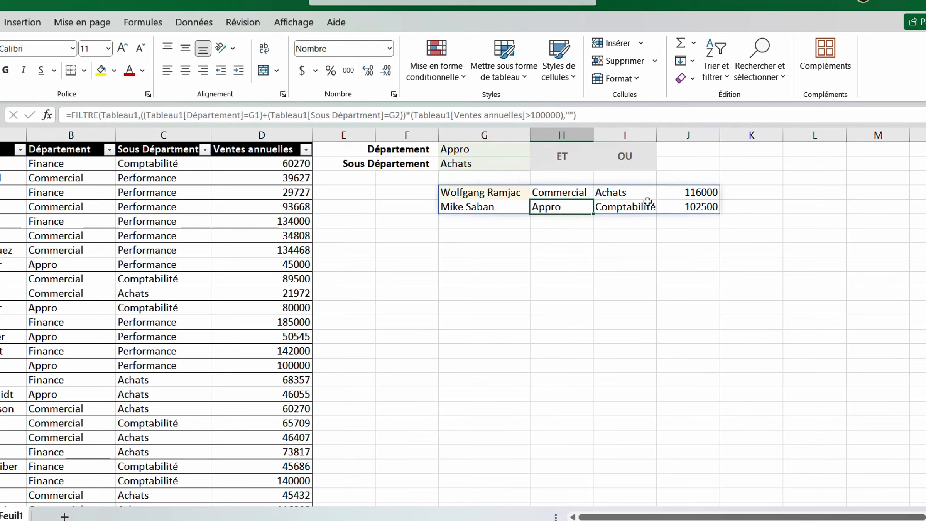
Set the Département criterion in G1 to Commercial and the Sous Département criterion in G2 to Performance.
click(483, 154)
click(537, 151)
click(487, 163)
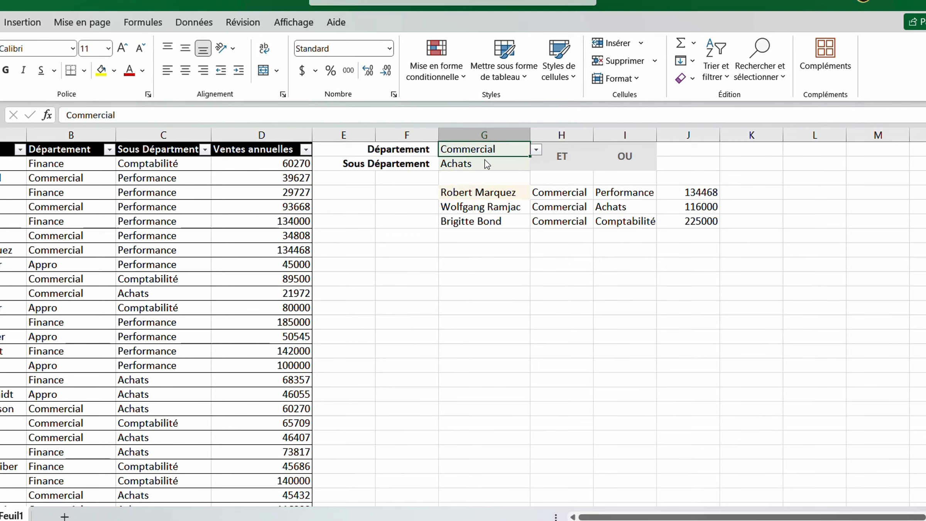
click(519, 164)
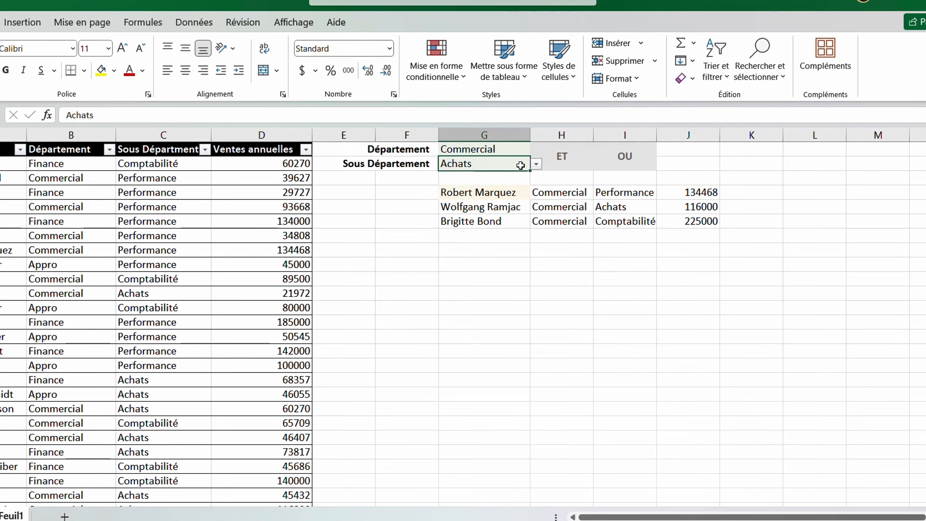
click(537, 165)
click(469, 187)
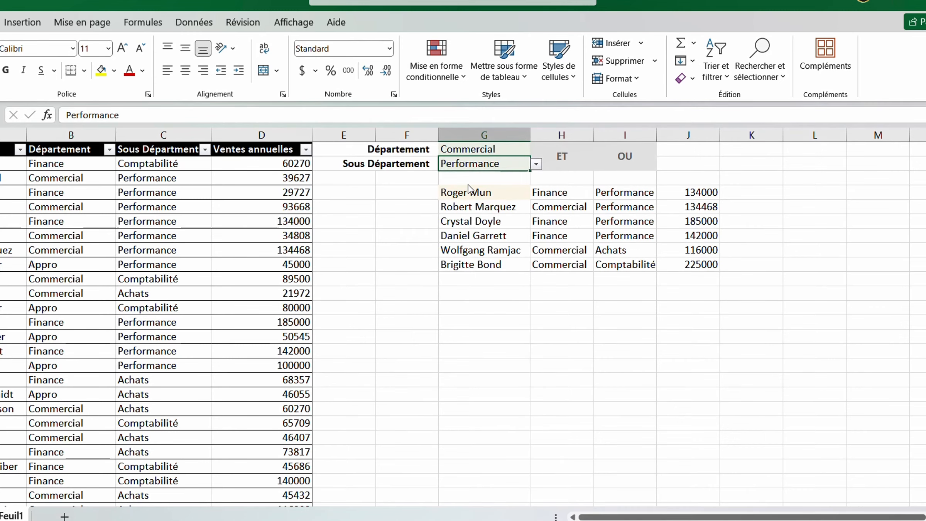